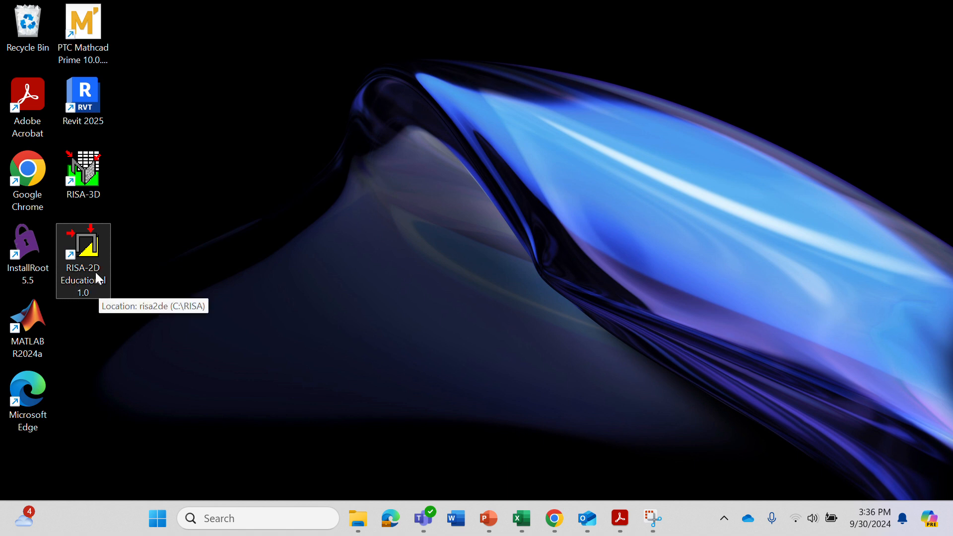
Launch RISA-2D Educational 1.0 from the desktop.
left_click(98, 278)
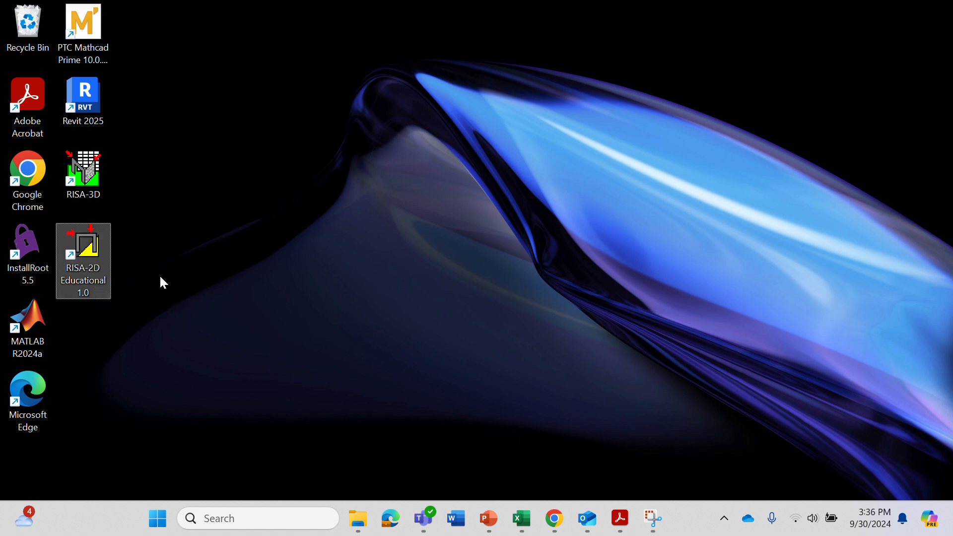
double_click(88, 259)
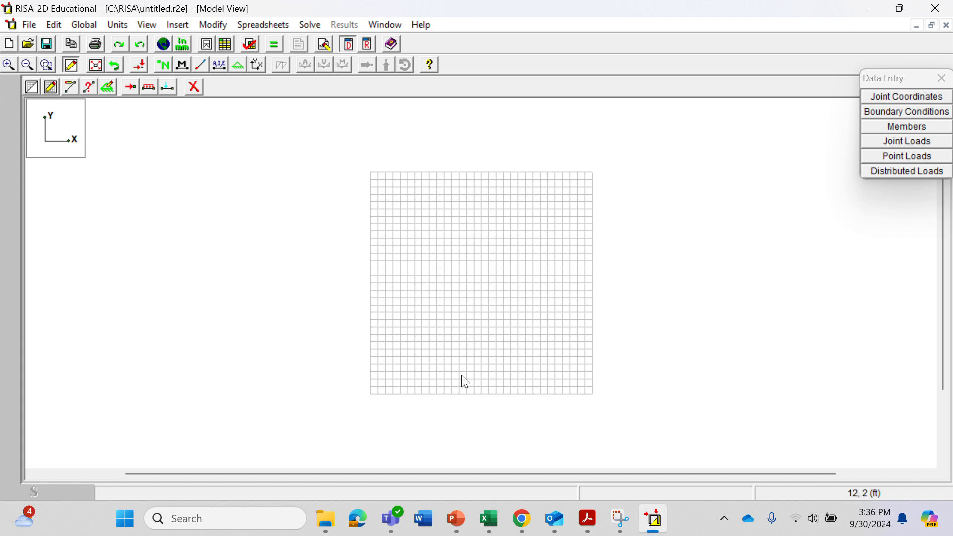
Define the rectangular drawing grid with increments of 24@1 ft along X and 6@1 ft along Y.
left_click(31, 88)
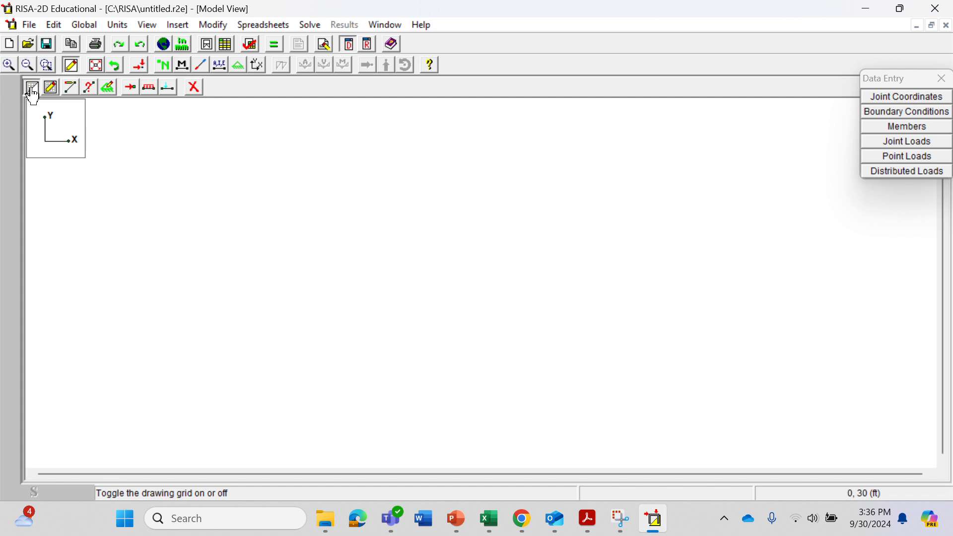
left_click(31, 88)
left_click(52, 88)
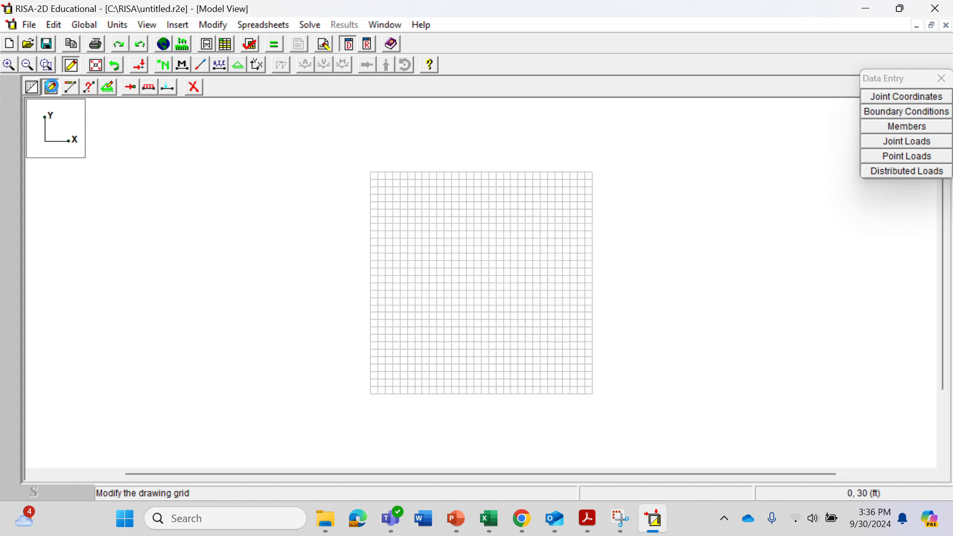
left_click_drag(63, 189, 49, 189)
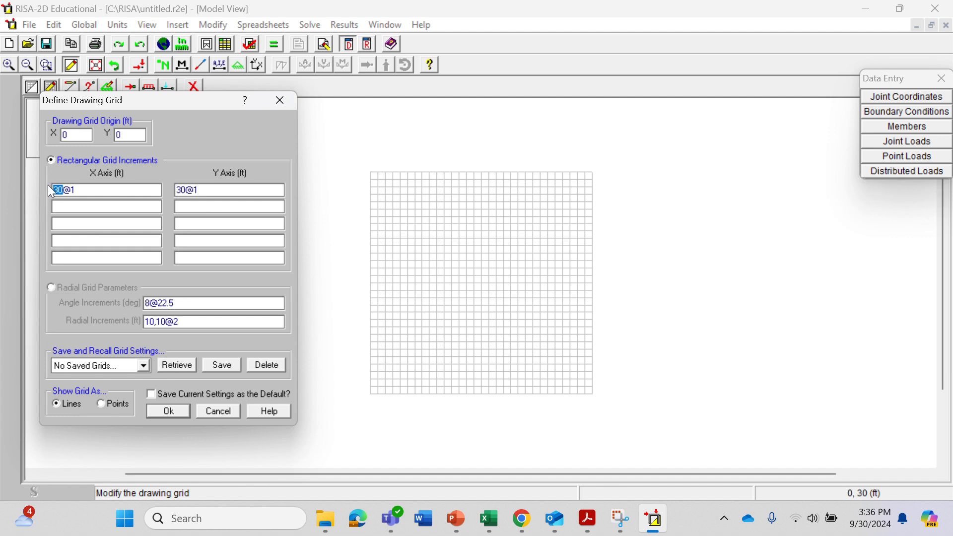
type("24")
left_click_drag(183, 190, 176, 190)
key("BackSpace")
type("6")
left_click(173, 410)
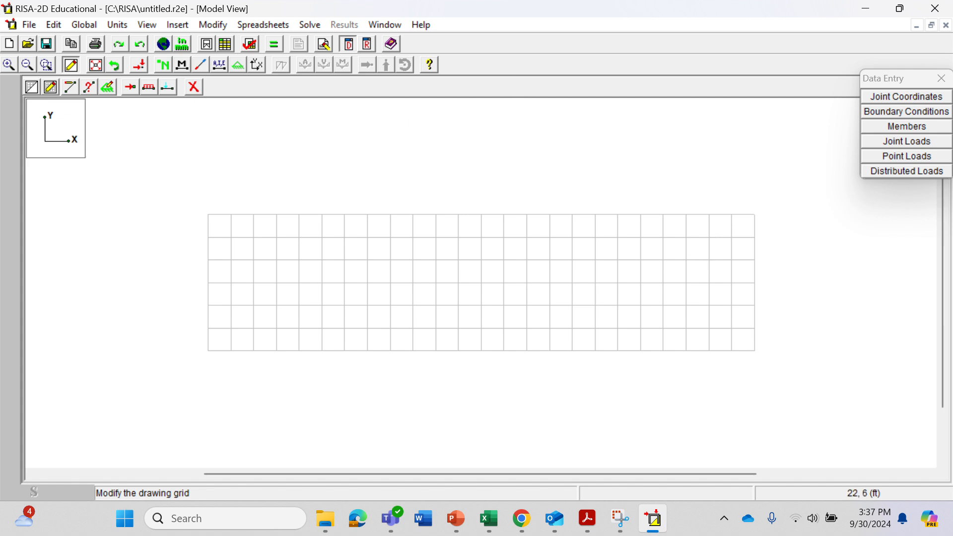
Begin the joint coordinates spreadsheet and label the first joint A at the origin (0, 0).
left_click(906, 97)
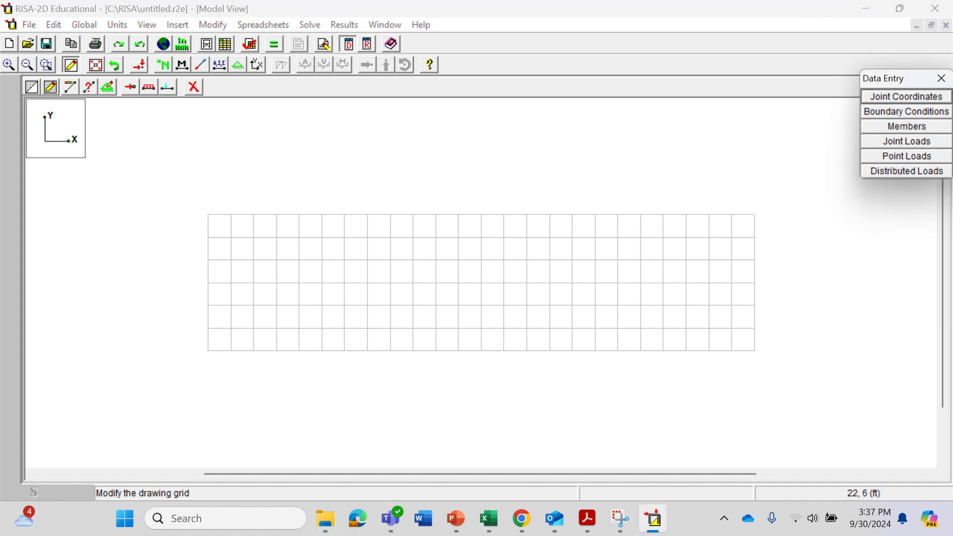
left_click(902, 97)
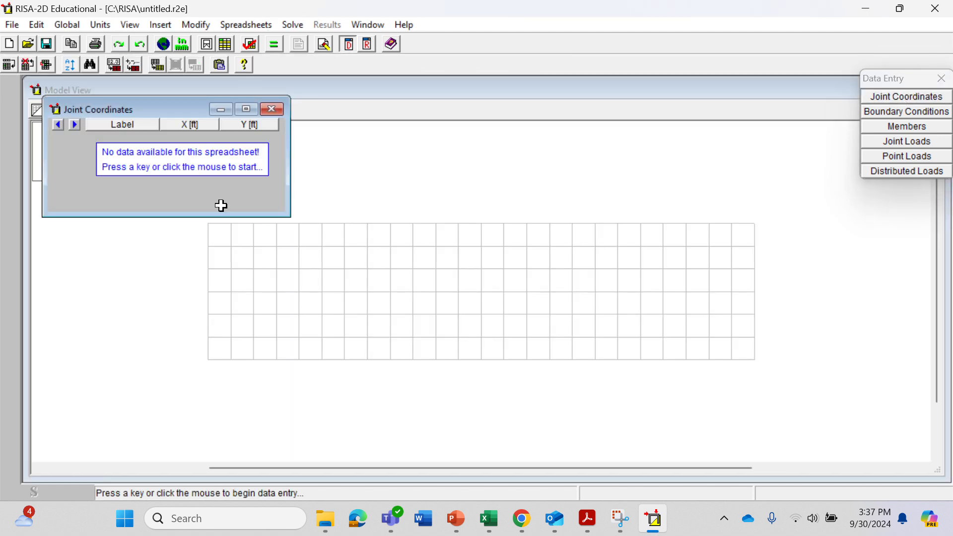
left_click(110, 156)
double_click(112, 139)
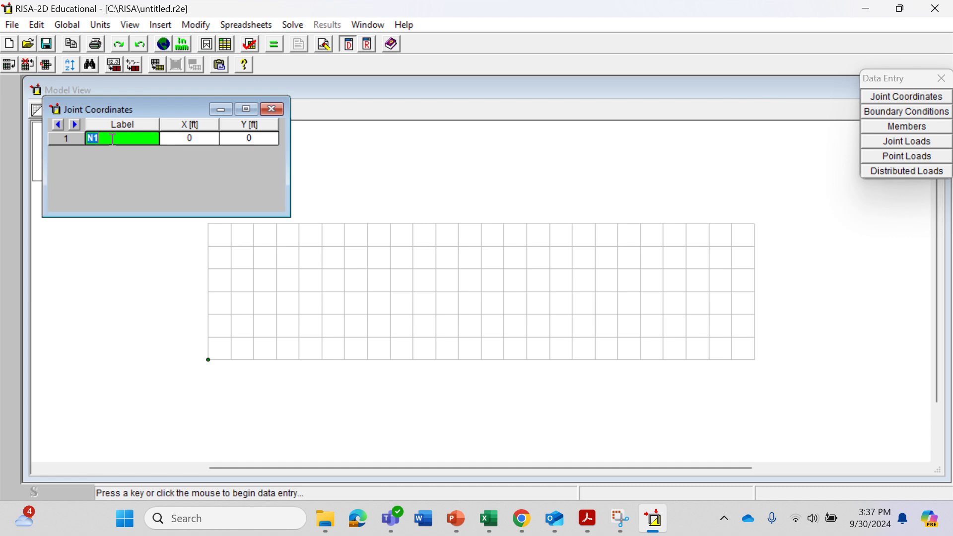
type("A")
key("Return")
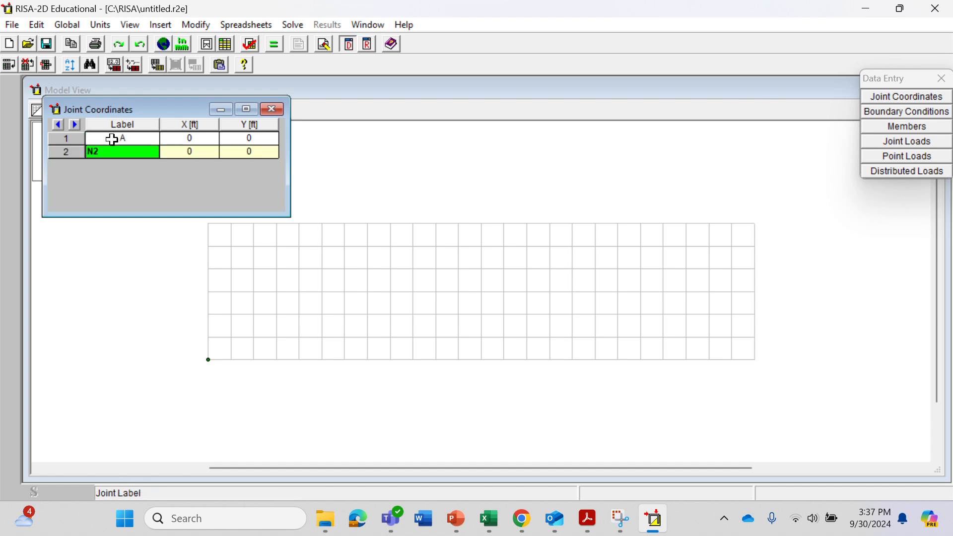
Add the base joints B, C and D at X = 8, 16 and 24 ft with Y = 0.
type("B")
key("Tab")
type("8")
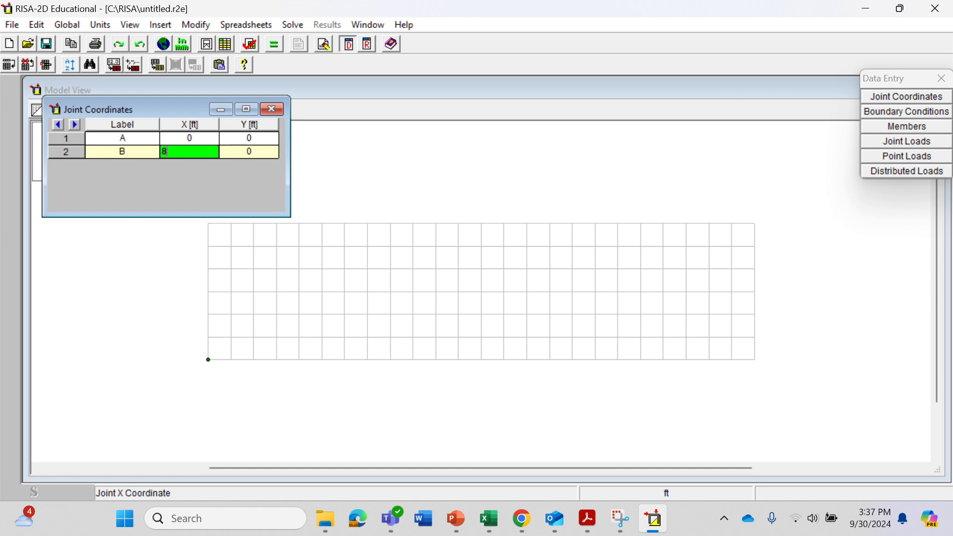
key("Return")
type("C")
key("Tab")
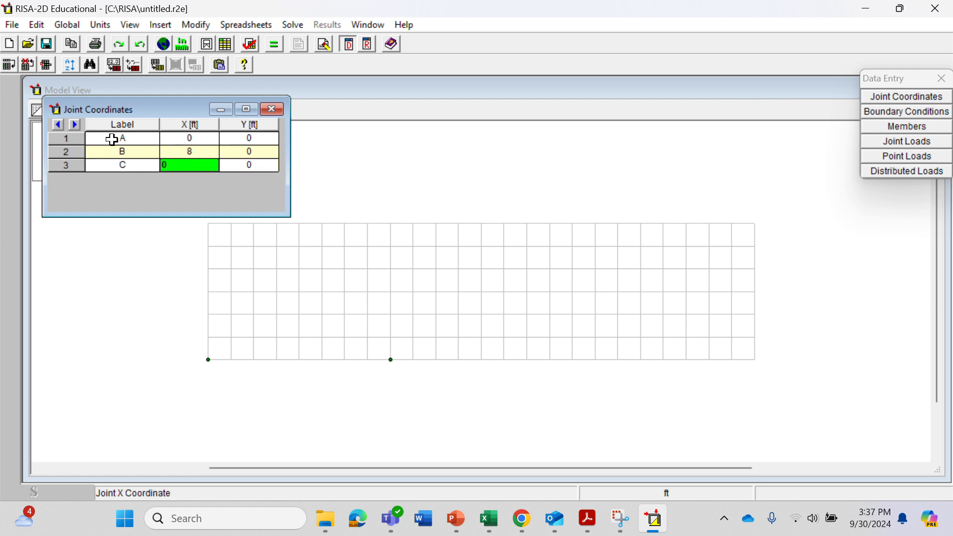
type("16")
key("Return")
type("D")
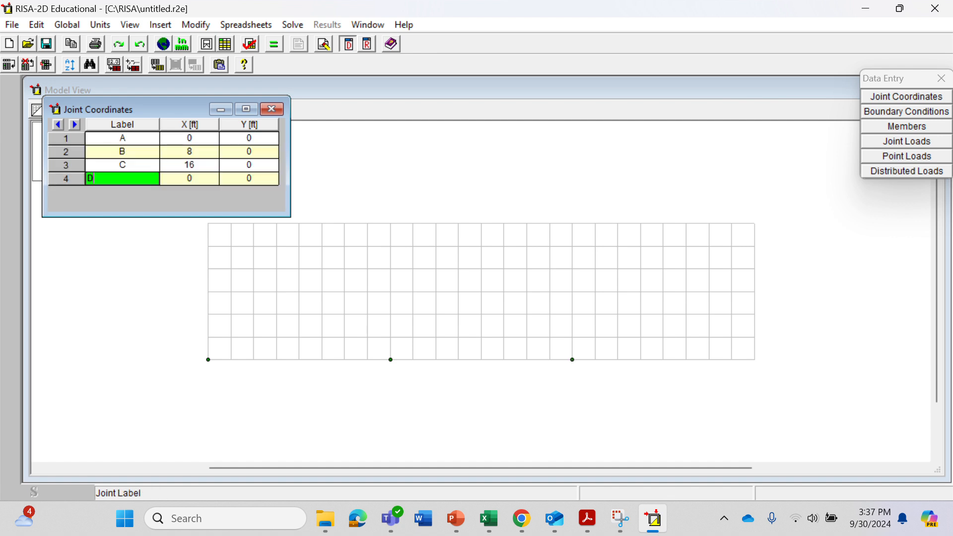
key("Tab")
type("24")
key("Return")
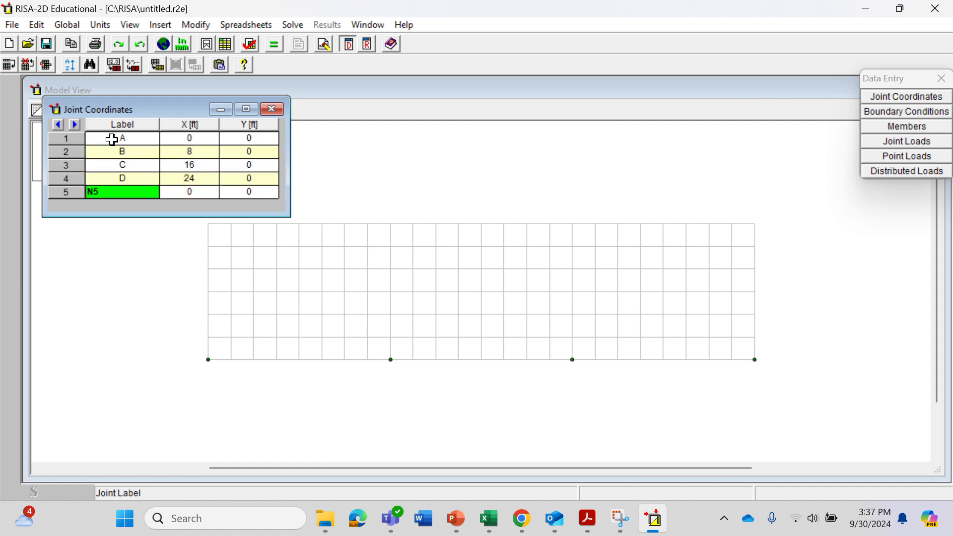
Add joint E at X = 16 ft, Y = 6 ft.
type("E")
key("Tab")
type("16")
key("Tab")
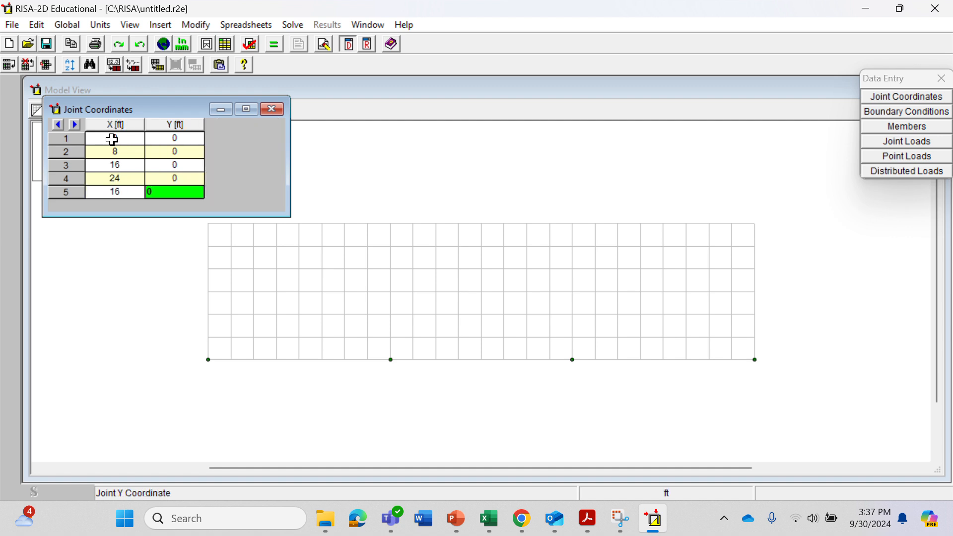
type("6")
key("Return")
Add joint F at X = 8 ft, Y = 6 ft and close the joint coordinates spreadsheet.
type("F")
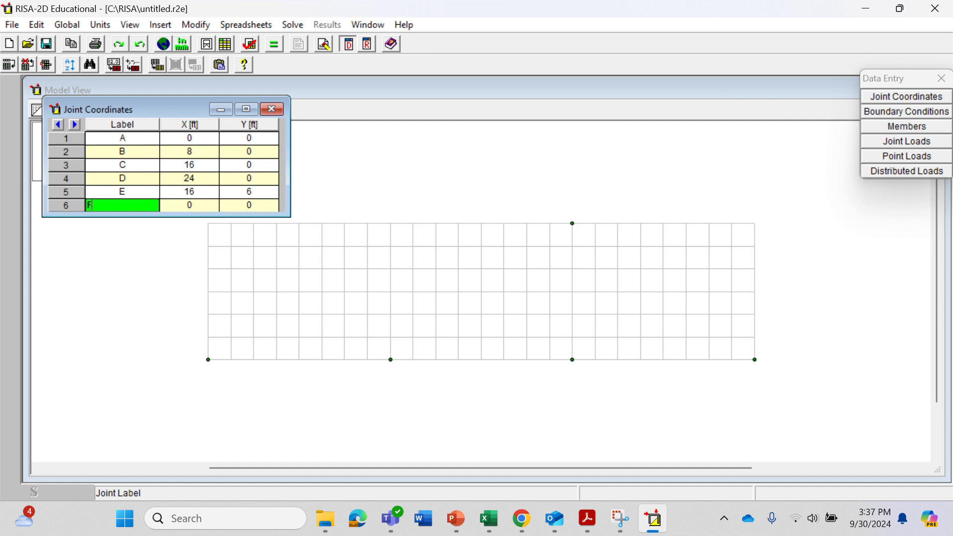
key("Tab")
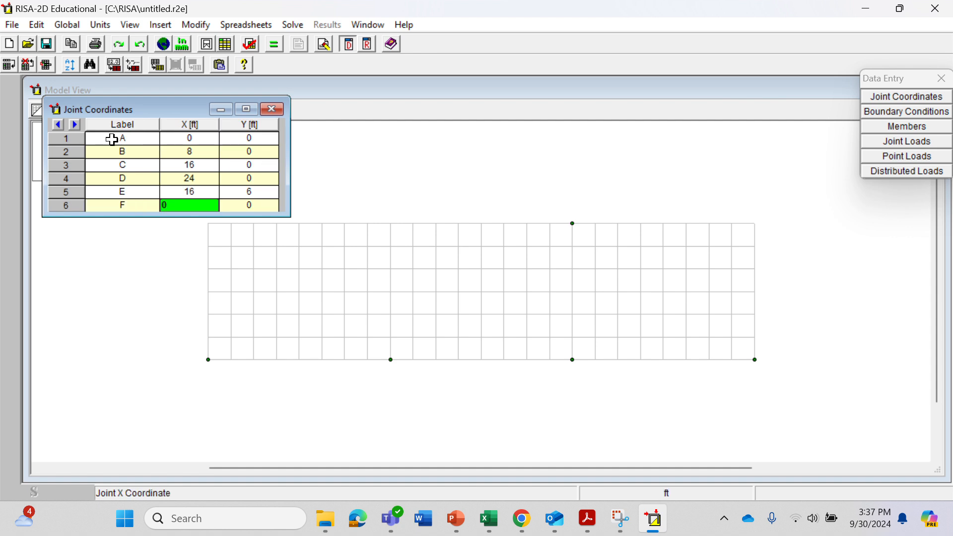
type("8")
key("Tab")
type("6")
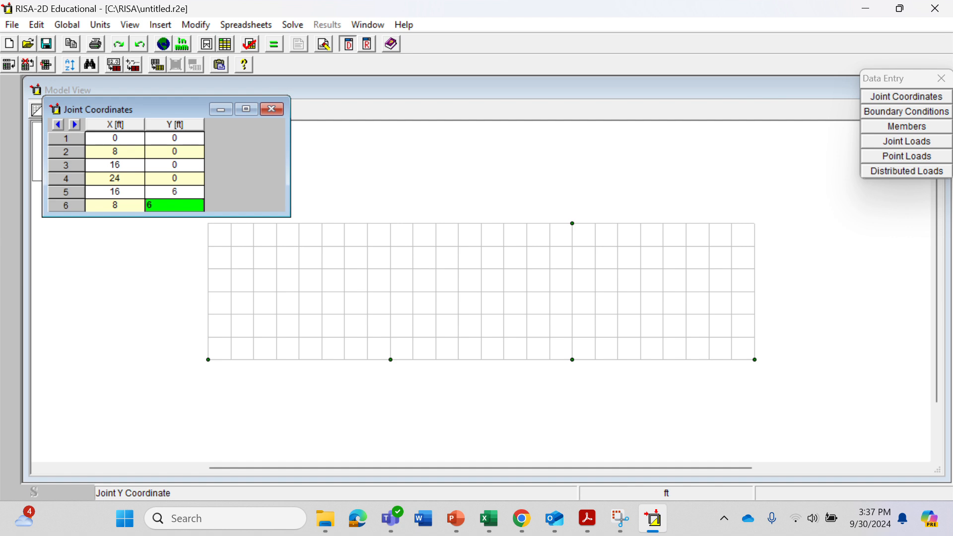
left_click(272, 112)
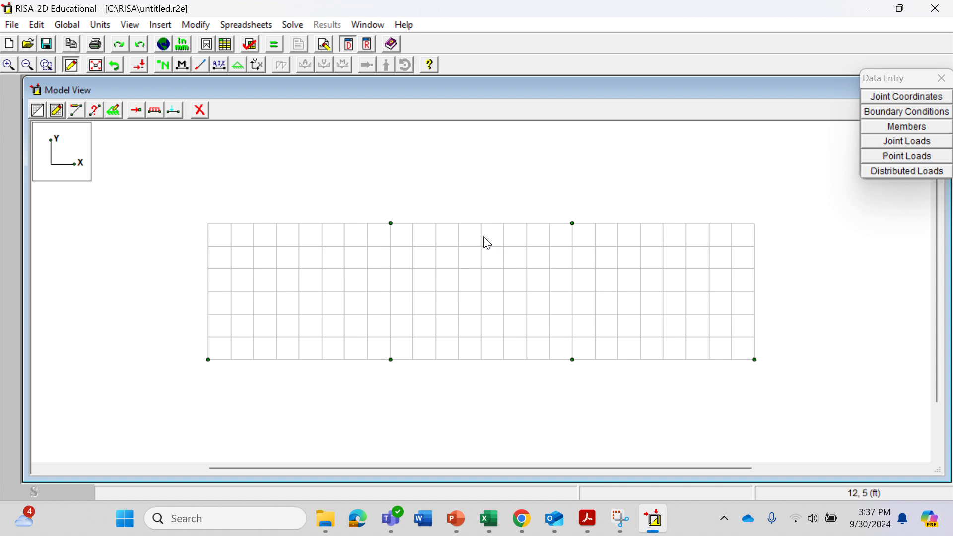
Hide the drawing grid and set the new member properties to pinned at both the I and J ends.
left_click(39, 111)
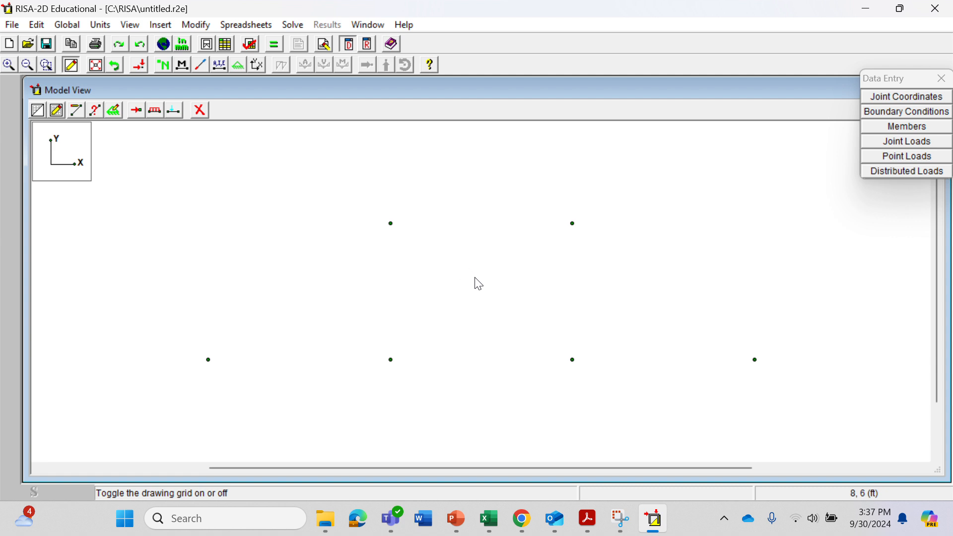
left_click(76, 113)
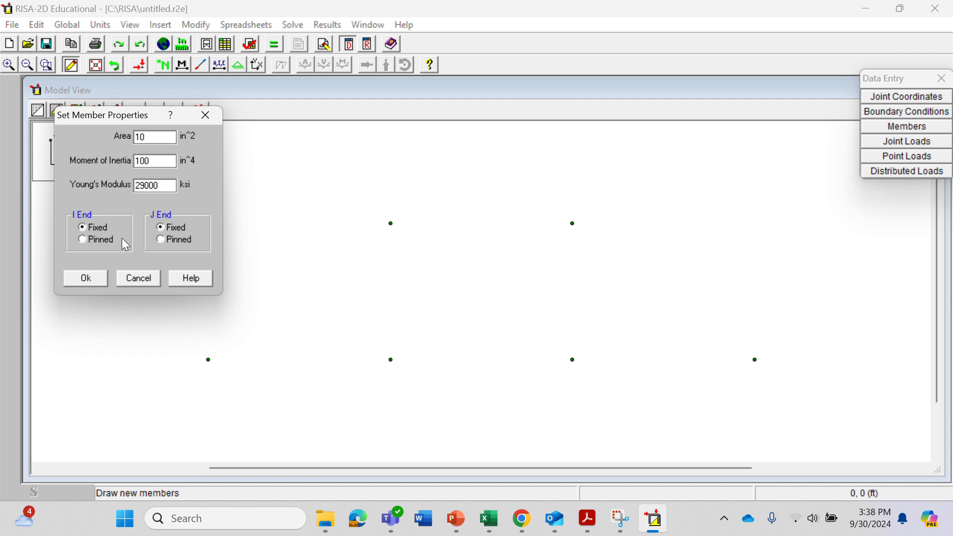
left_click(83, 239)
left_click(73, 284)
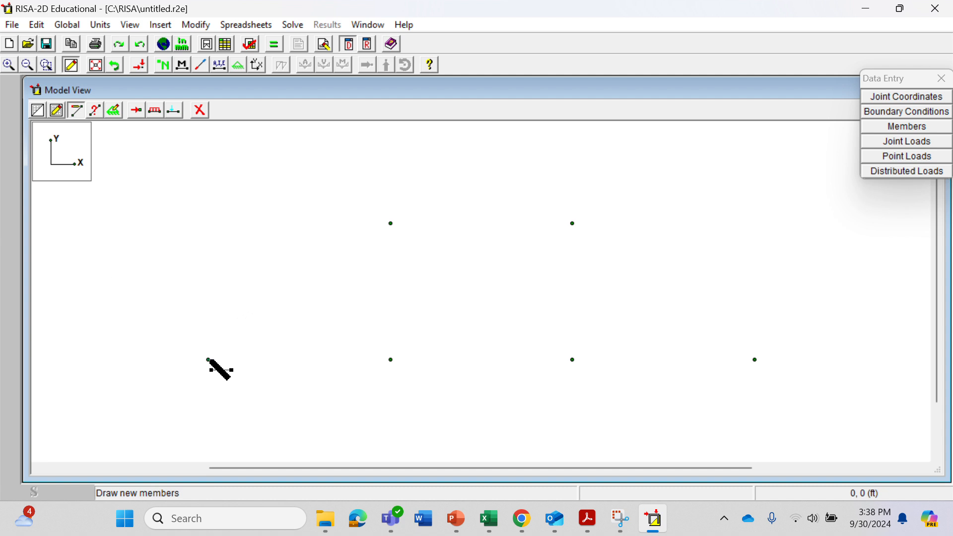
Draw the three bottom chord members through joints A, B, C and D.
left_click(208, 359)
left_click(391, 359)
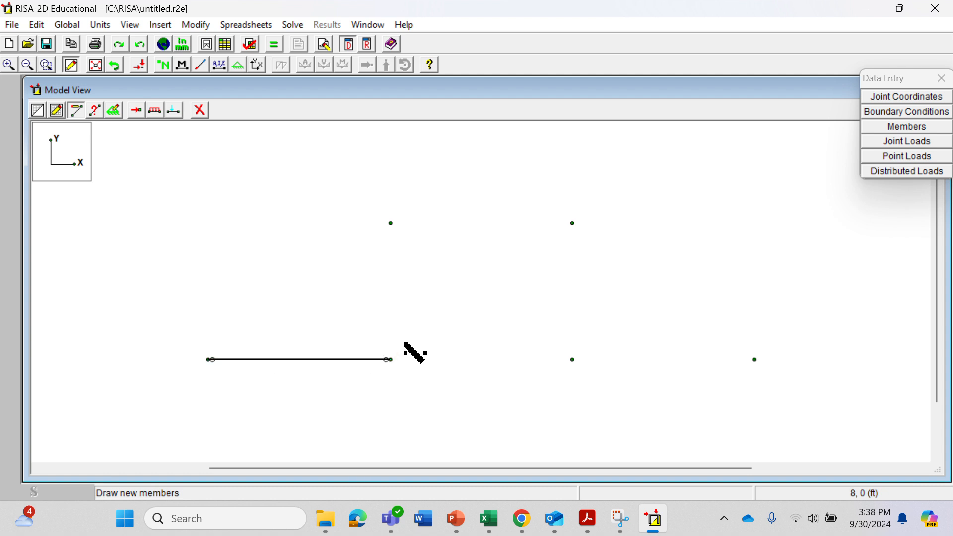
left_click(572, 359)
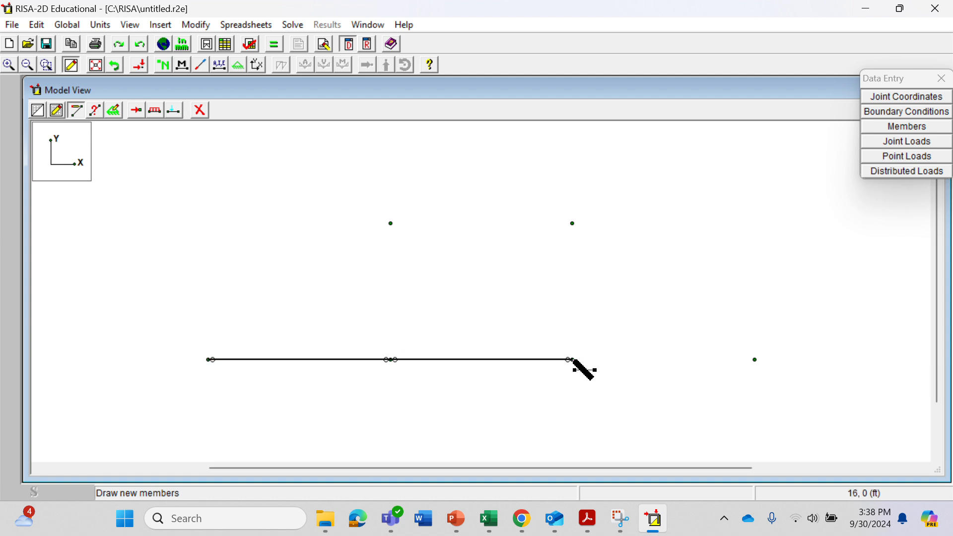
left_click(754, 359)
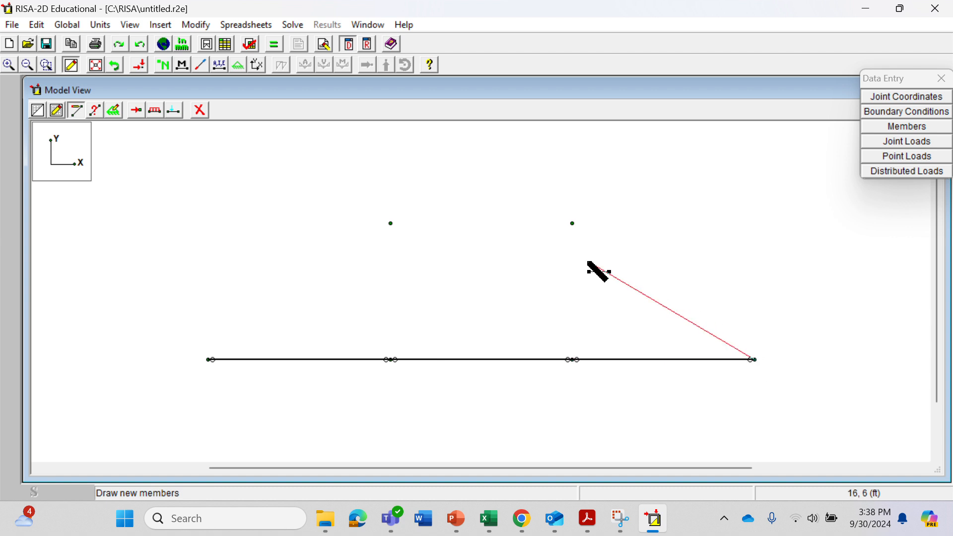
Close the truss outline with members from D to E, E to F and F to A, and end member drawing.
left_click(572, 223)
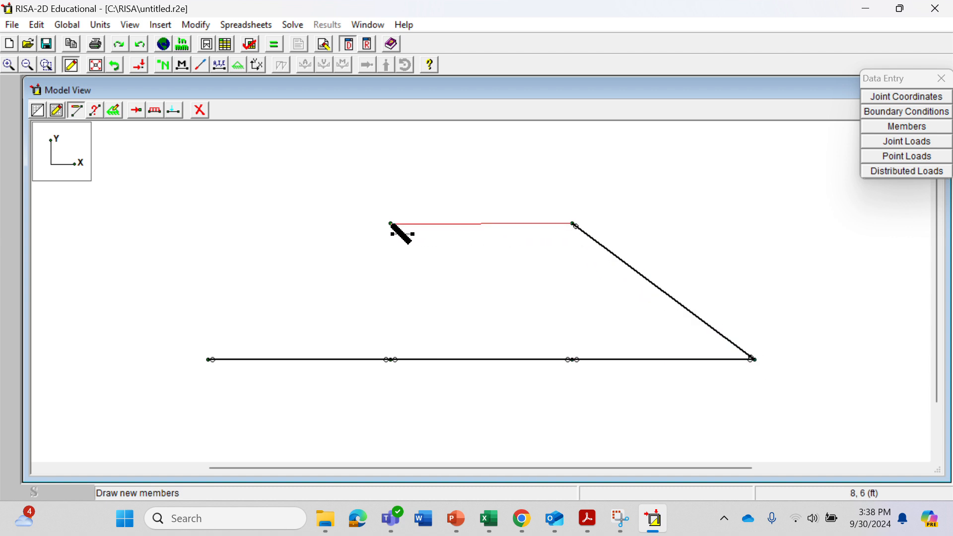
left_click(391, 223)
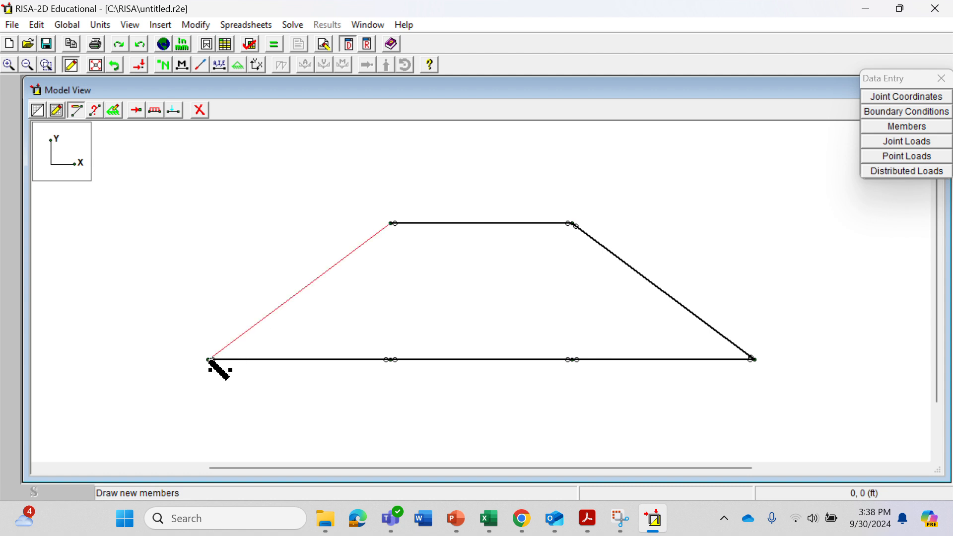
left_click(209, 360)
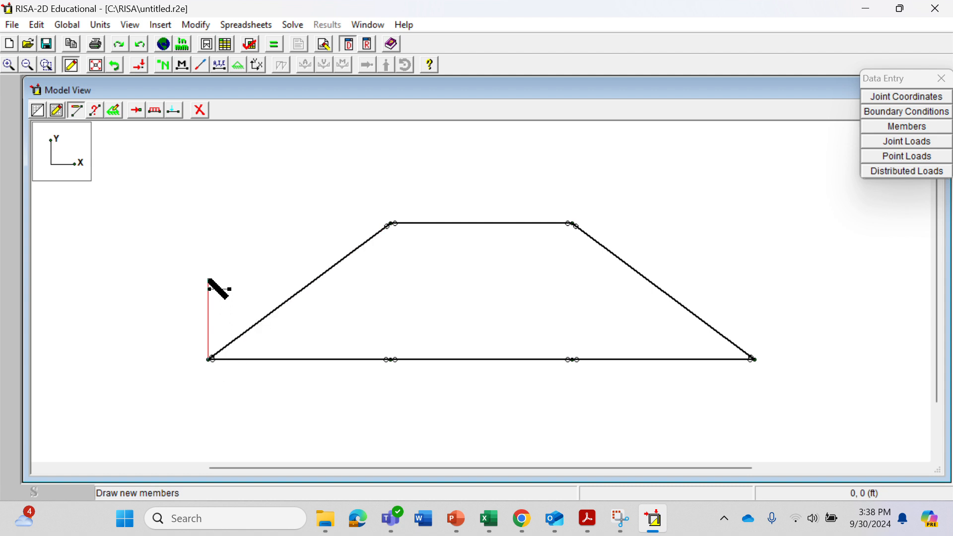
right_click(208, 279)
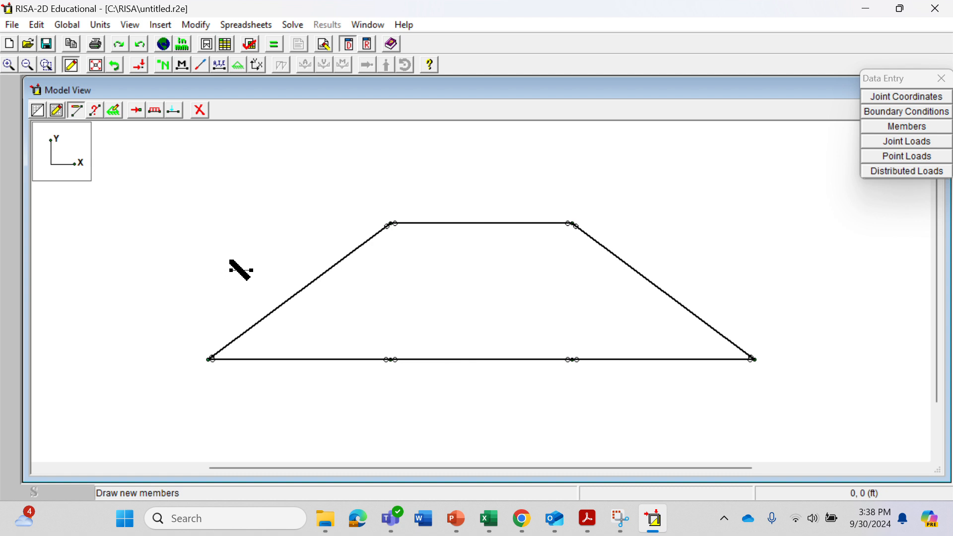
right_click(229, 260)
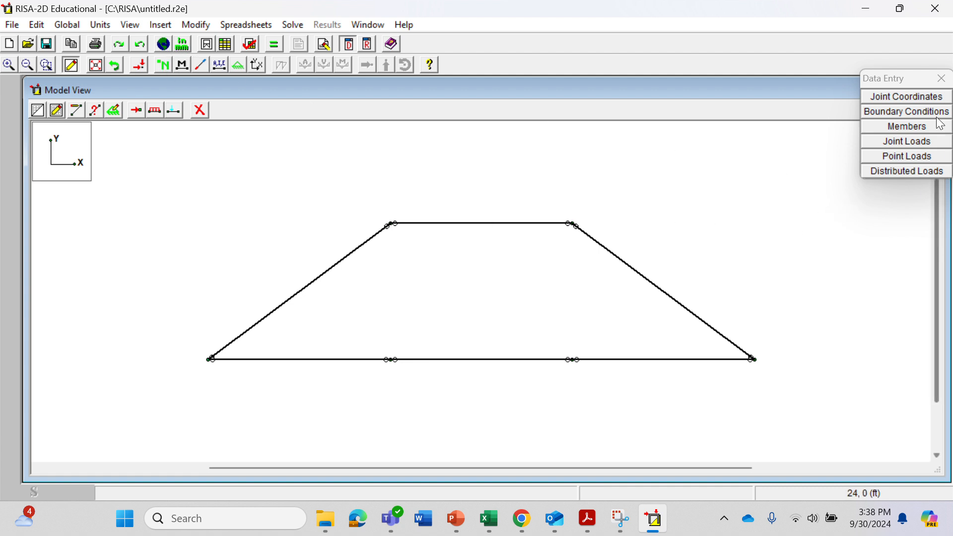
Display the joint labels on the truss model.
left_click(892, 79)
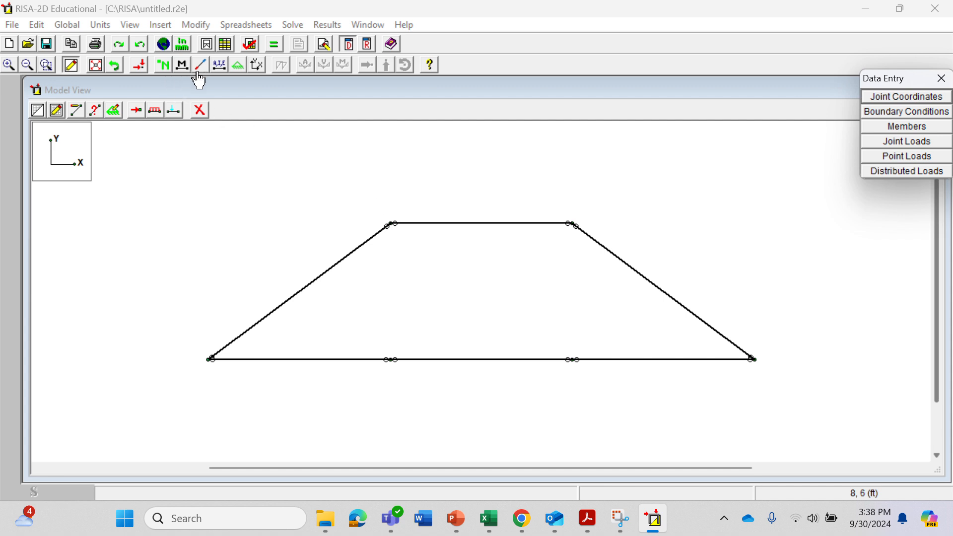
left_click(164, 66)
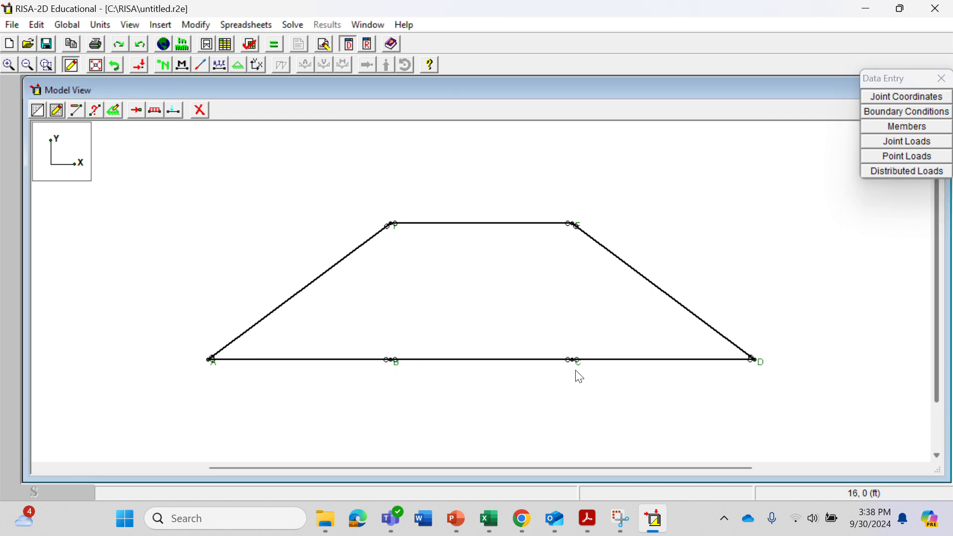
Open the members table and label the three bottom chord members AB, BC and CD.
left_click(912, 126)
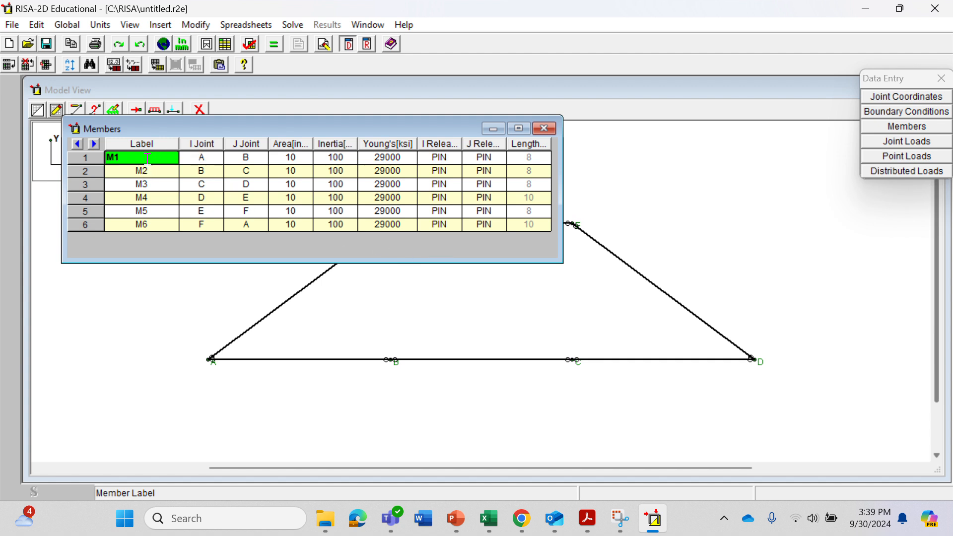
type("AB")
key("Return")
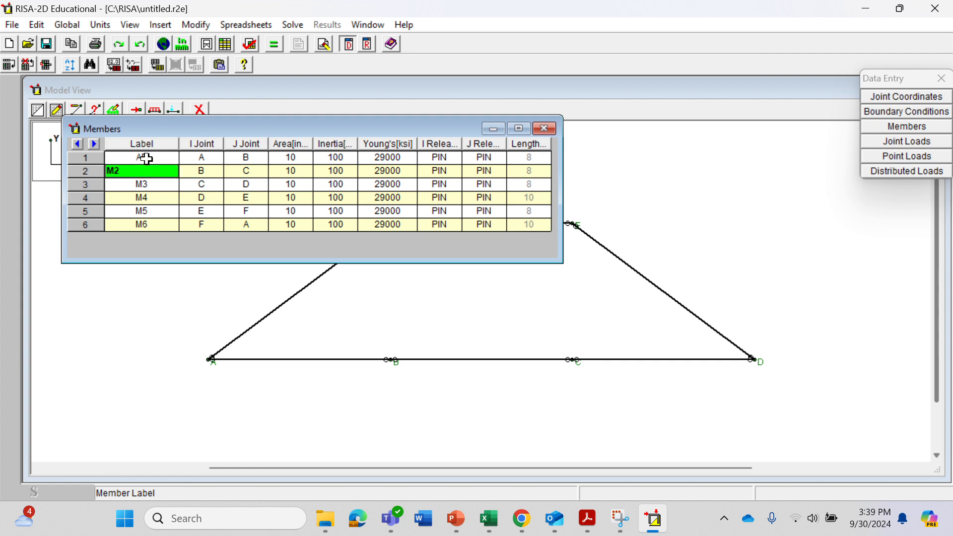
type("BC")
key("Return")
type("CD")
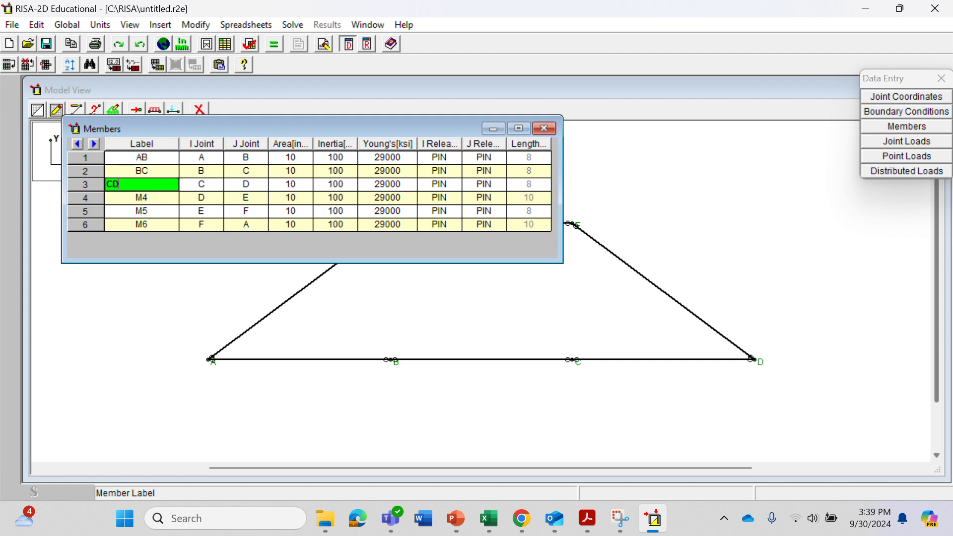
key("Return")
Label the remaining outline members DE, EF and AF in the members table.
type("DE")
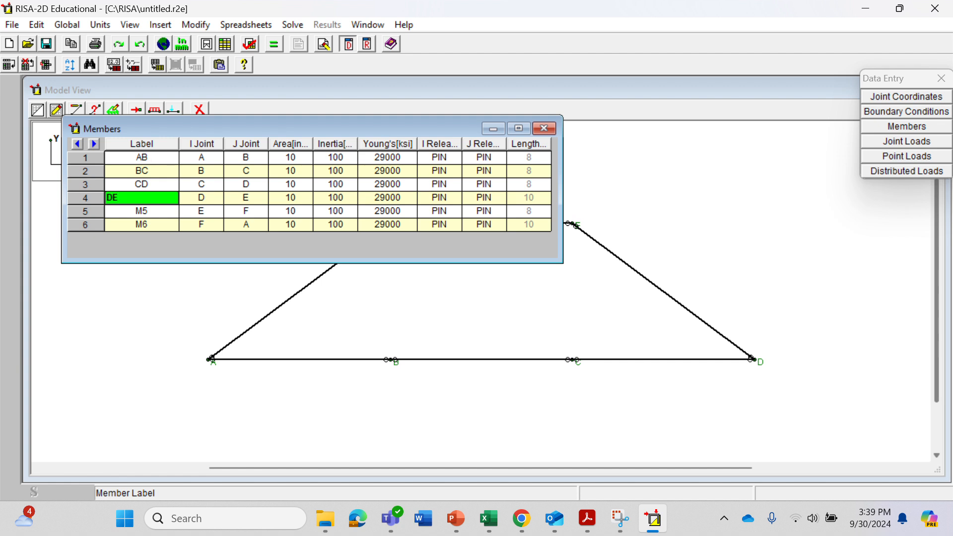
key("Return")
type("ED")
key("BackSpace")
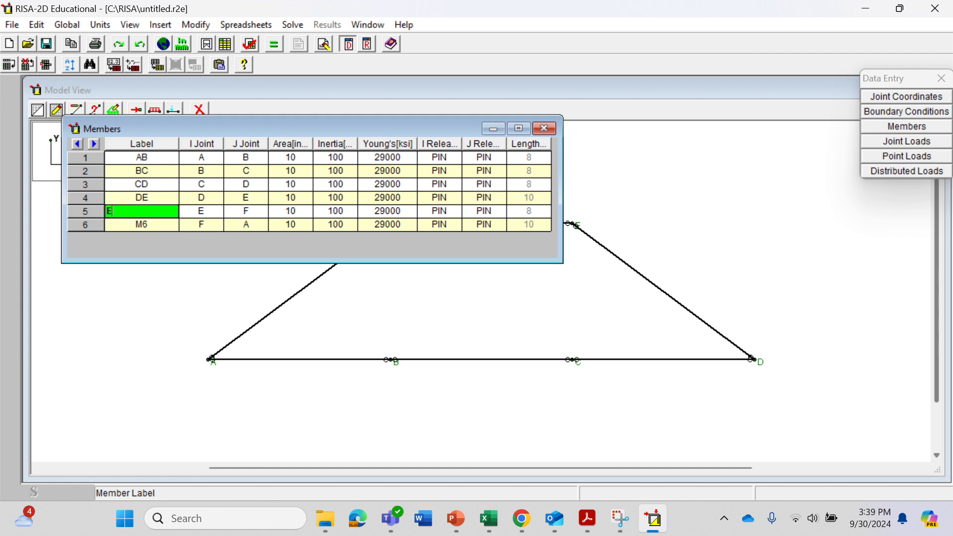
type("F")
key("Return")
type("AF")
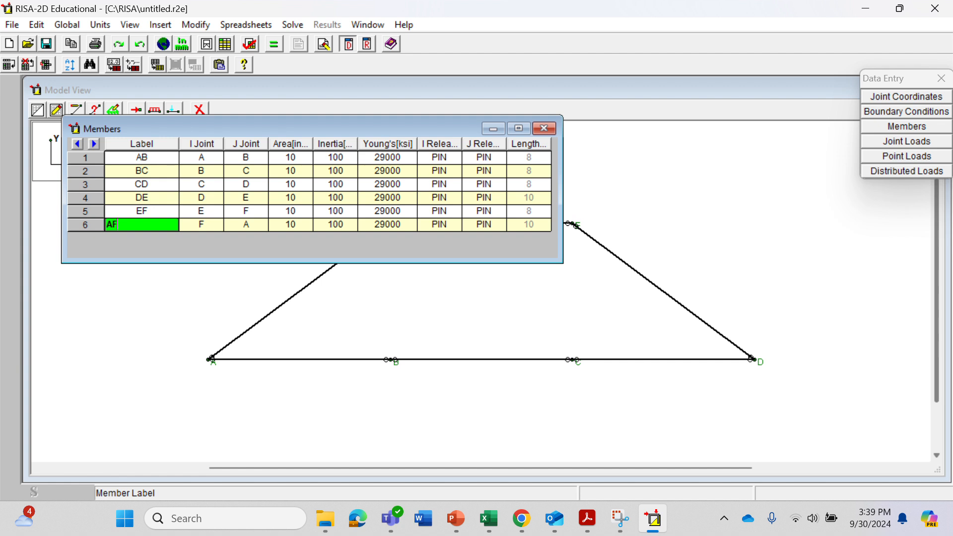
key("Return")
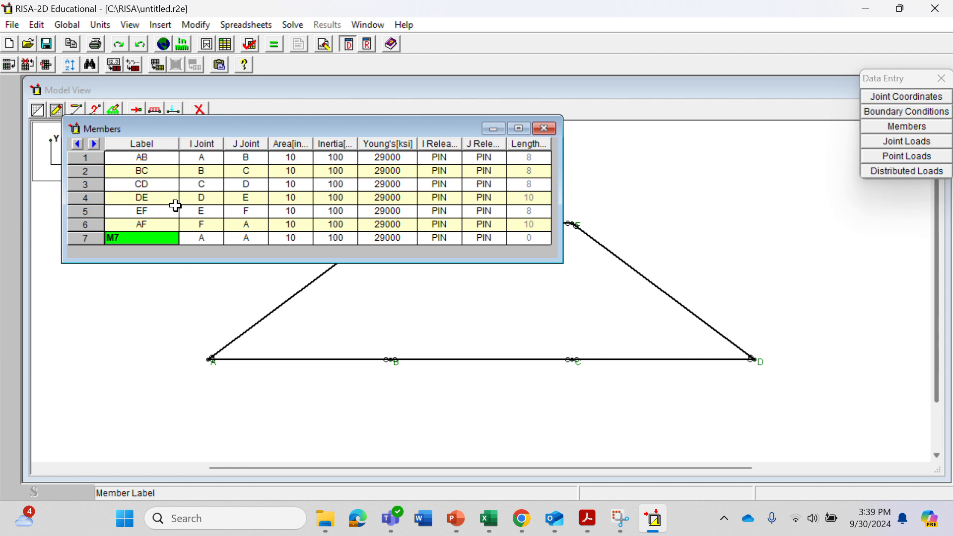
Move the members table clear of the truss and add member BF from joint B to joint F.
left_click_drag(323, 127, 291, 78)
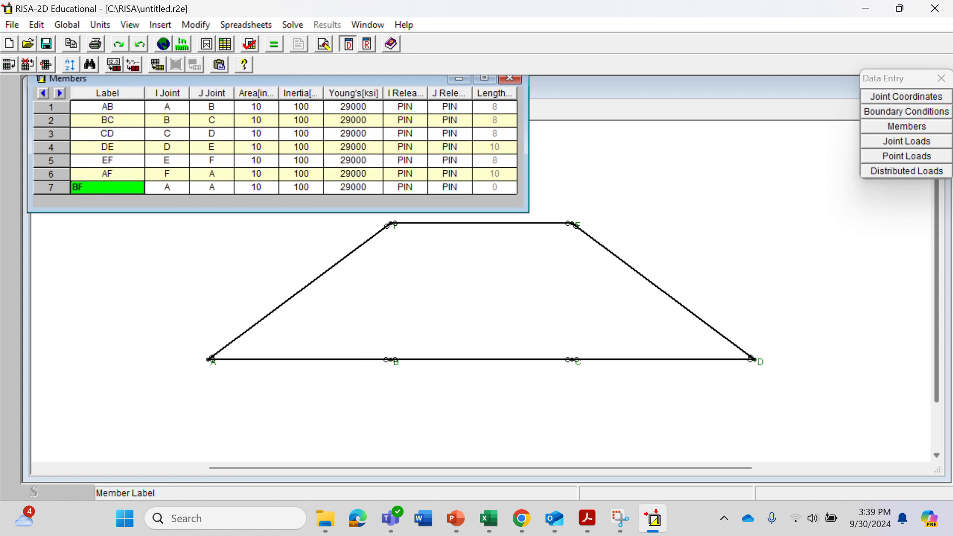
key("Return")
type("B")
key("Return")
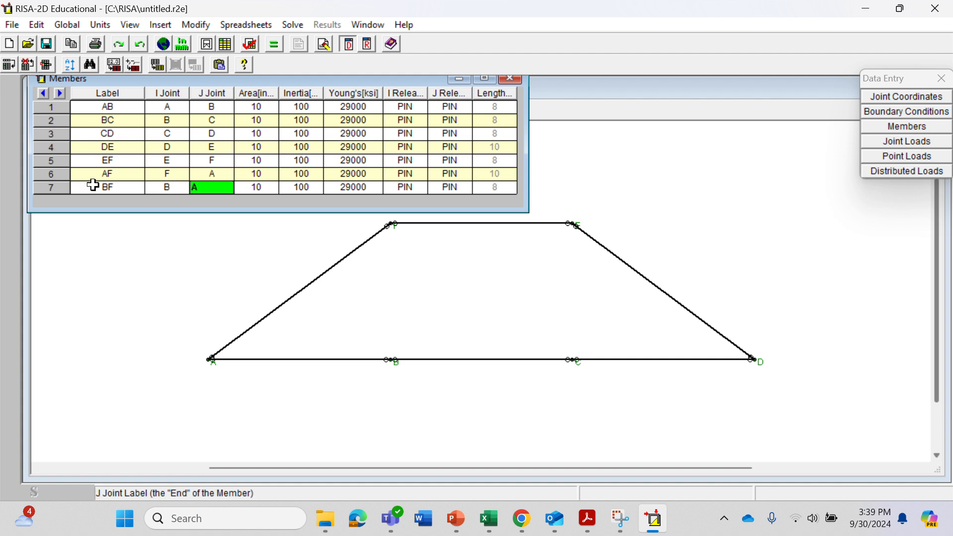
type("F")
key("Return")
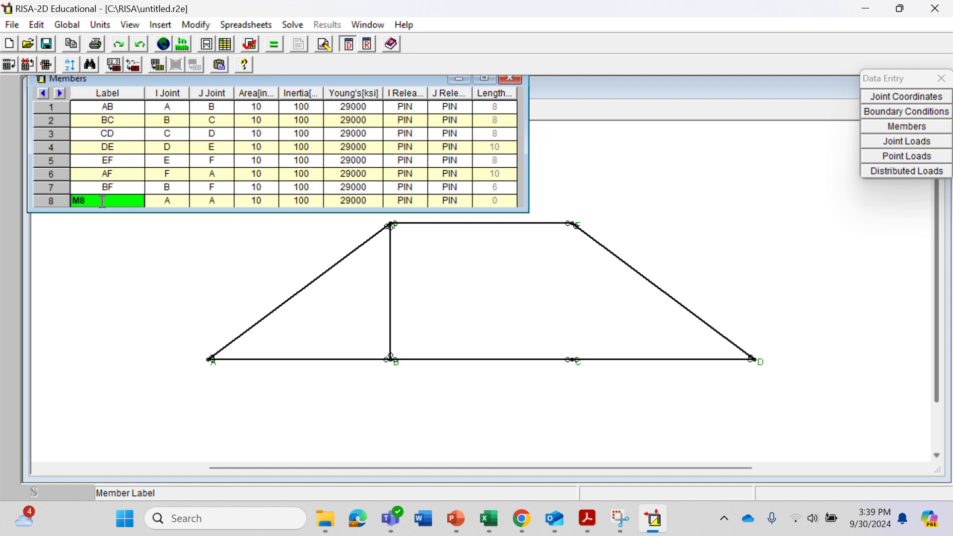
Add a member labelled BE with joint B as its I joint and joint E as its J joint.
type("BE")
key("Return")
type("B")
key("Return")
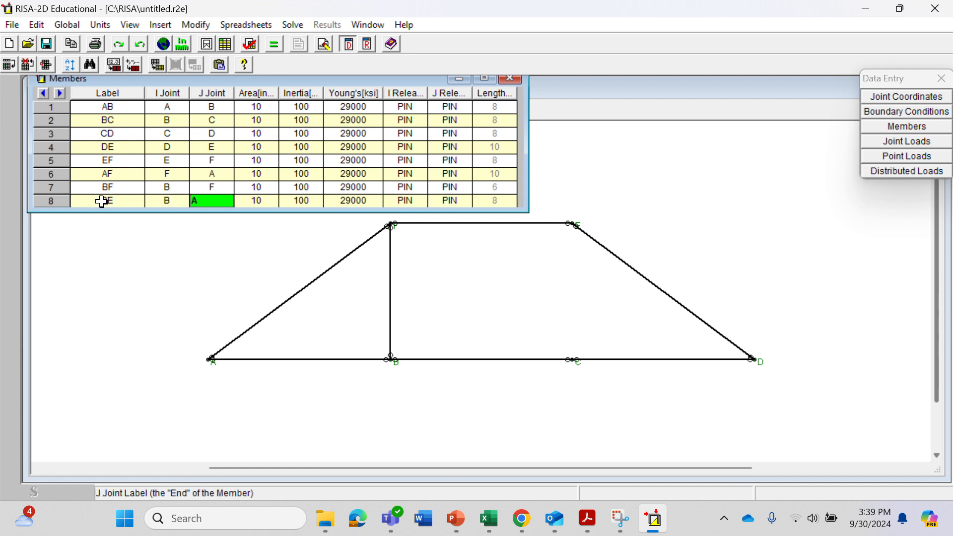
type("E")
key("Return")
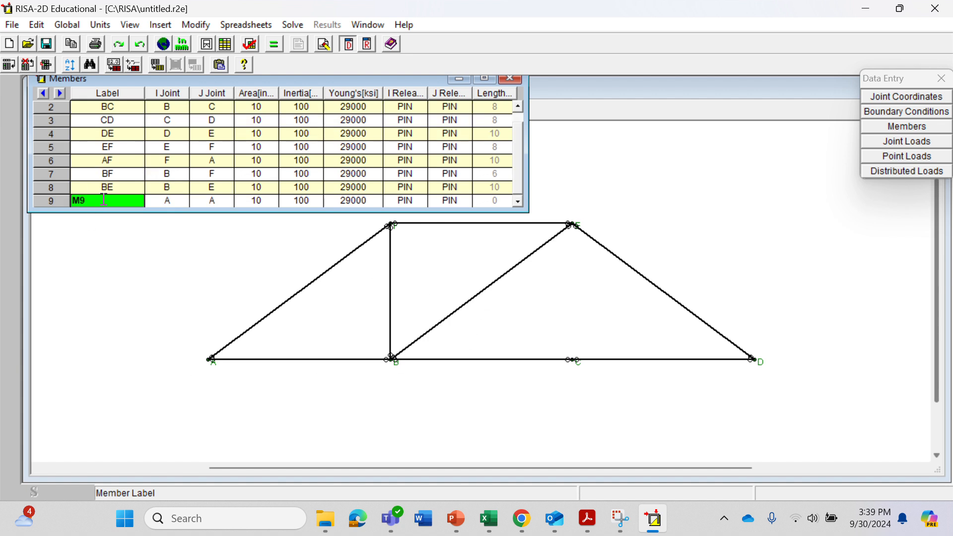
Add member CE from joint C to joint E, then display the member labels in the model view.
type("CE")
key("Return")
type("C")
key("Return")
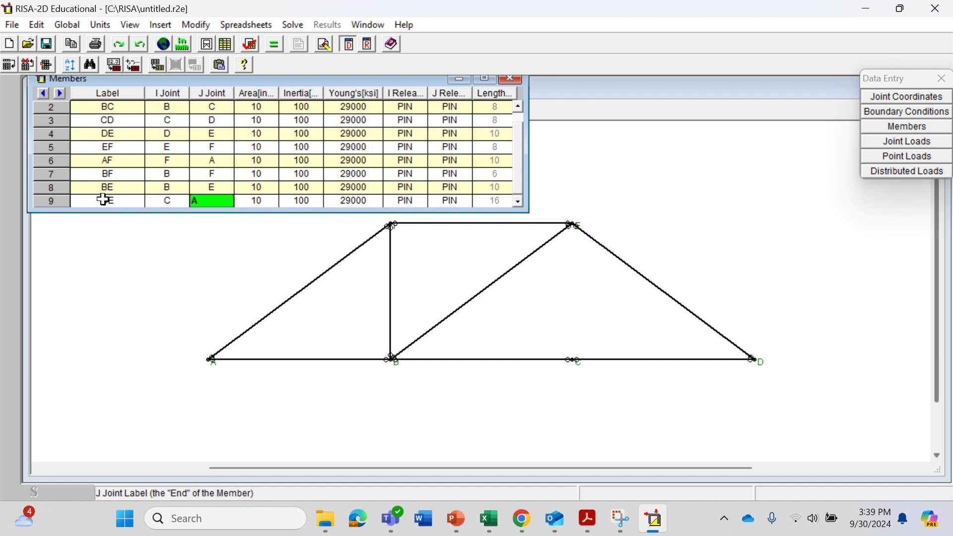
type("E")
left_click(713, 176)
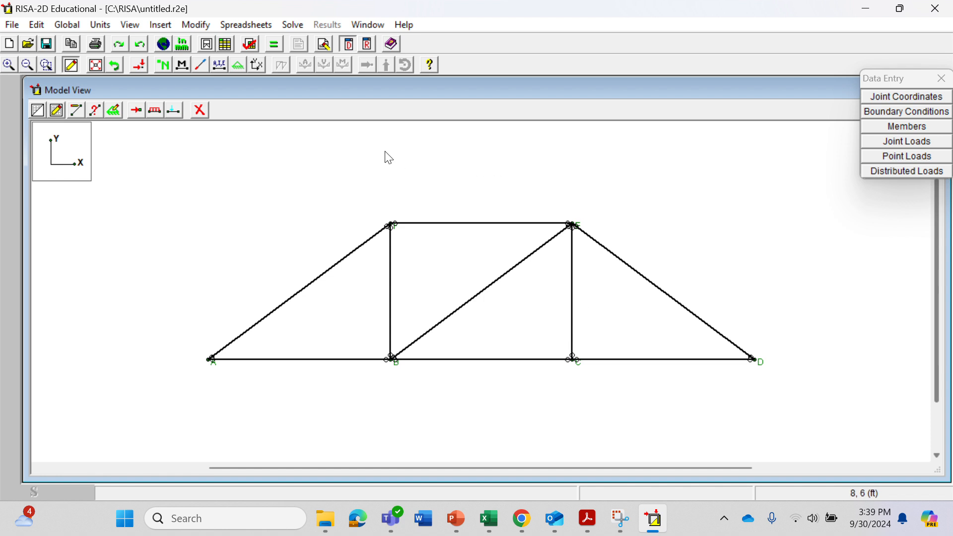
left_click(182, 65)
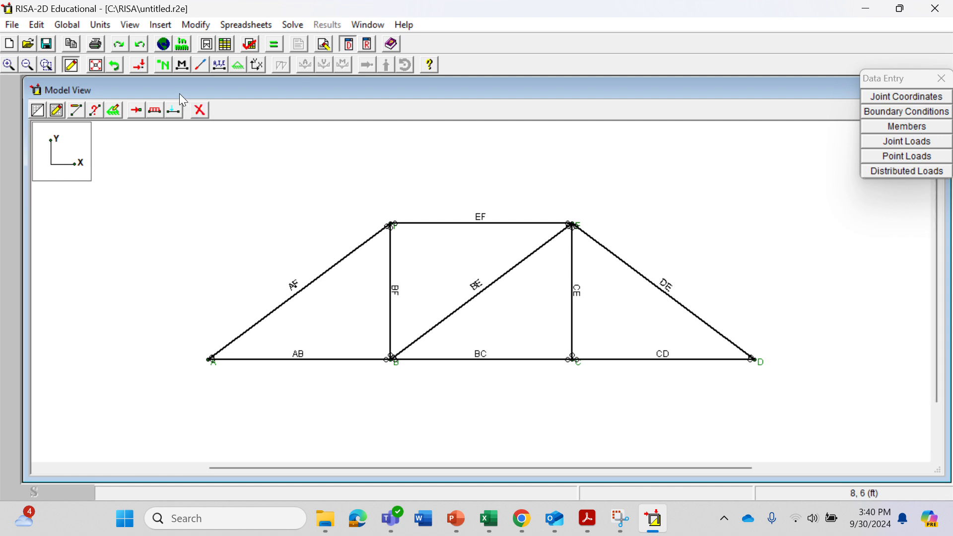
Apply a pinned boundary condition to joint A.
left_click(115, 111)
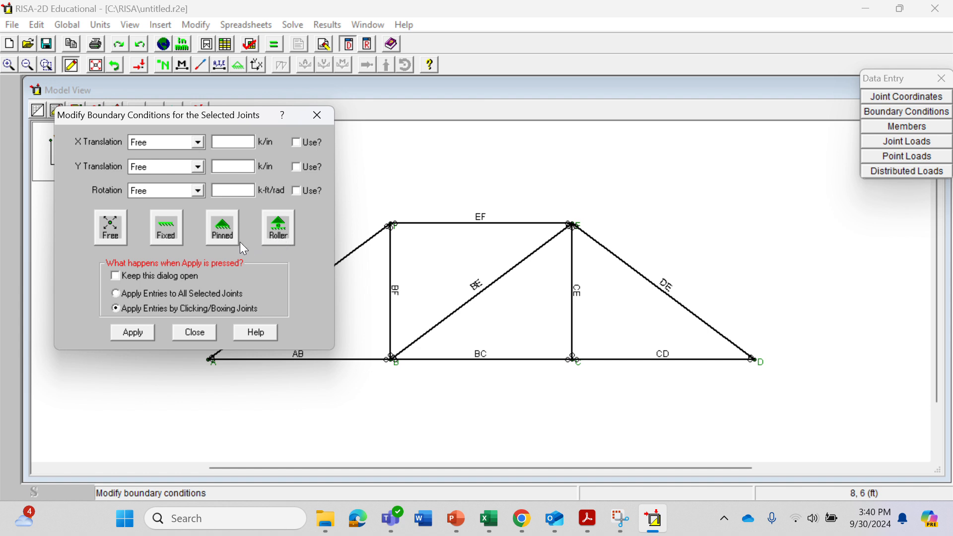
left_click(222, 229)
left_click(132, 332)
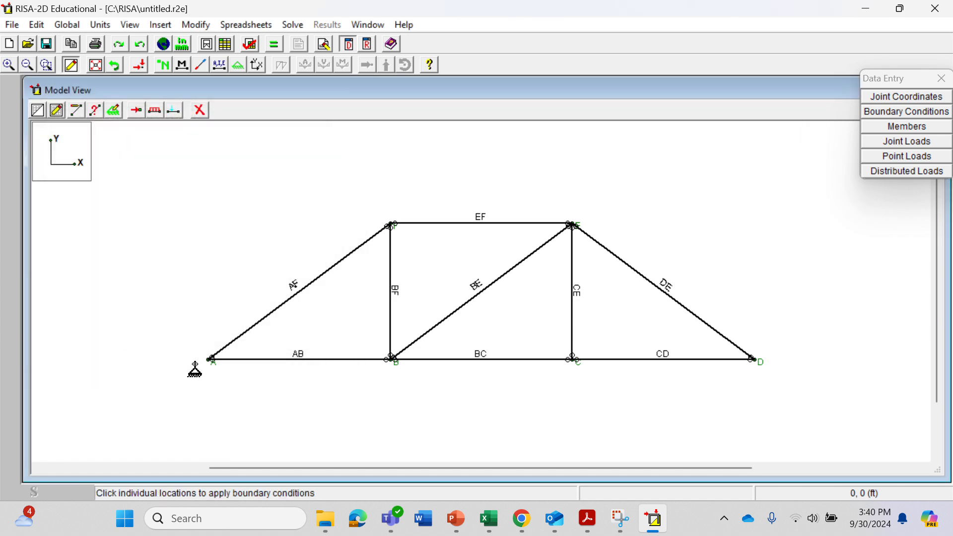
left_click(209, 360)
Choose the roller preset for a second boundary condition.
left_click(113, 110)
left_click(279, 228)
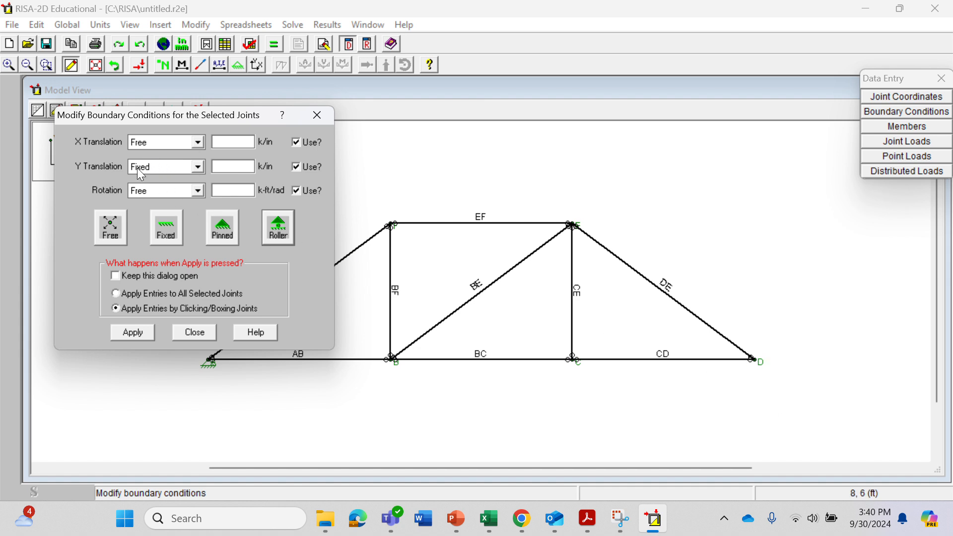
Try a support condition with X translation Fixed and Y translation Free.
left_click(154, 142)
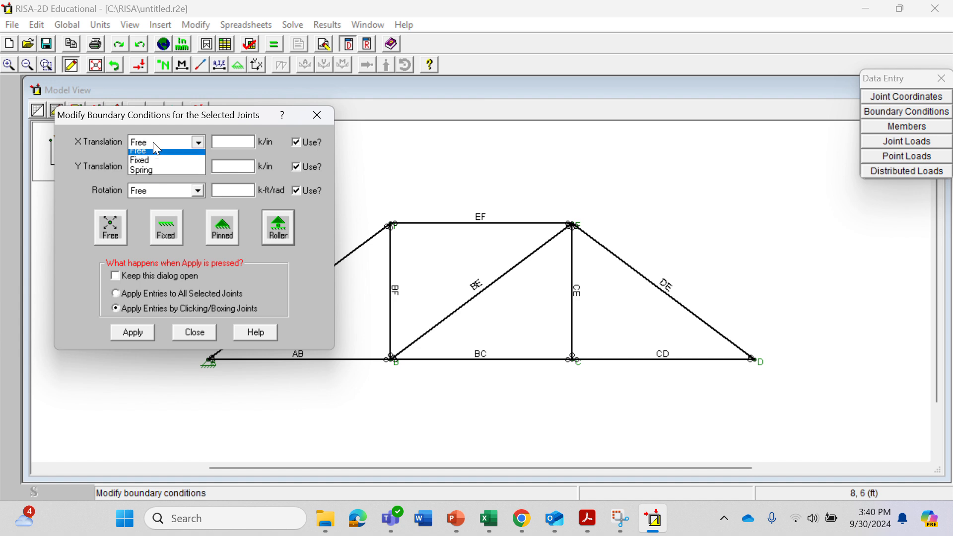
left_click(157, 164)
left_click(164, 167)
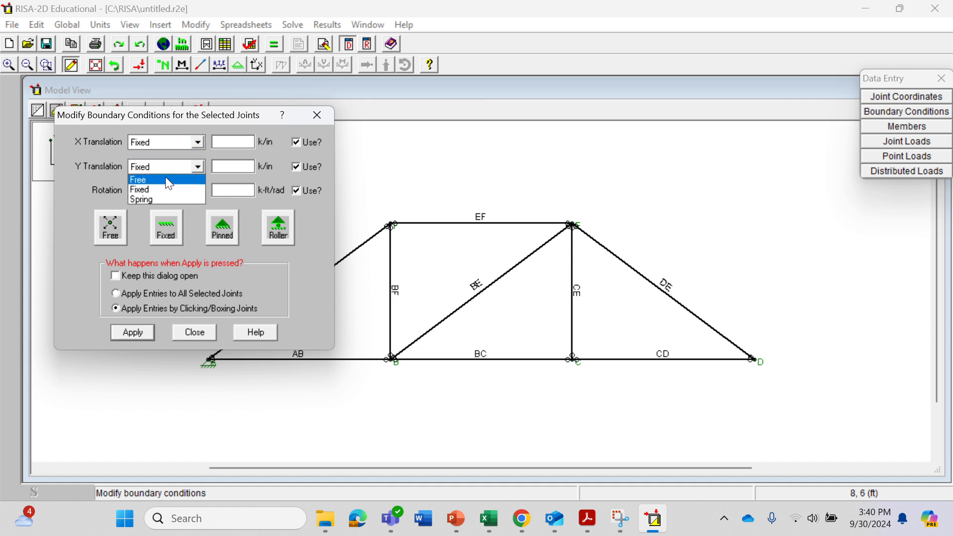
left_click(164, 178)
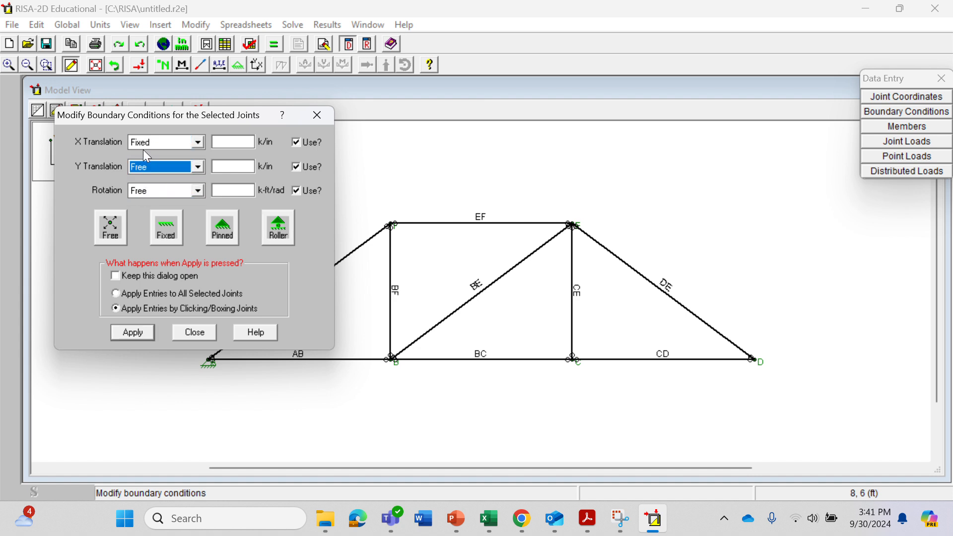
Restore the roller preset and apply the roller support to joint D.
left_click(282, 228)
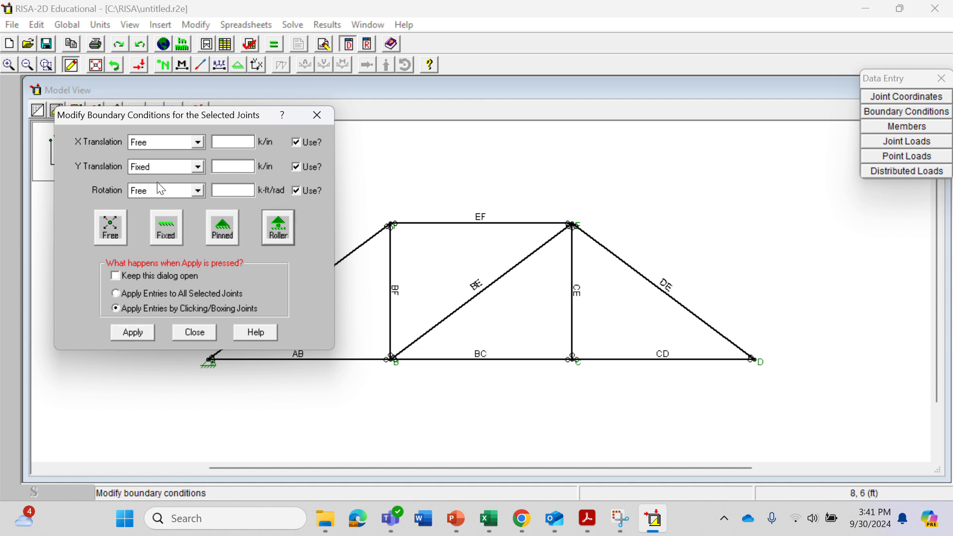
left_click(132, 333)
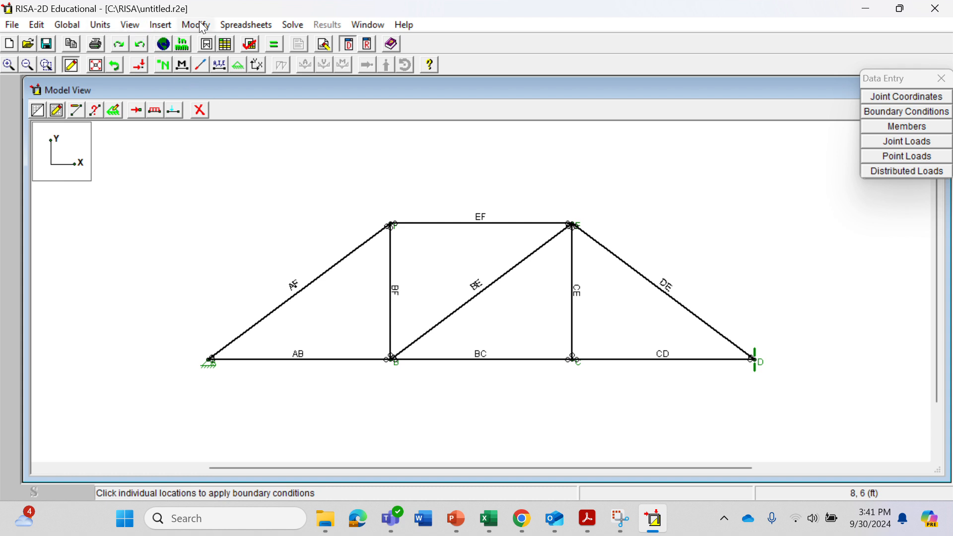
Set the model's force units to lbs.
left_click(102, 25)
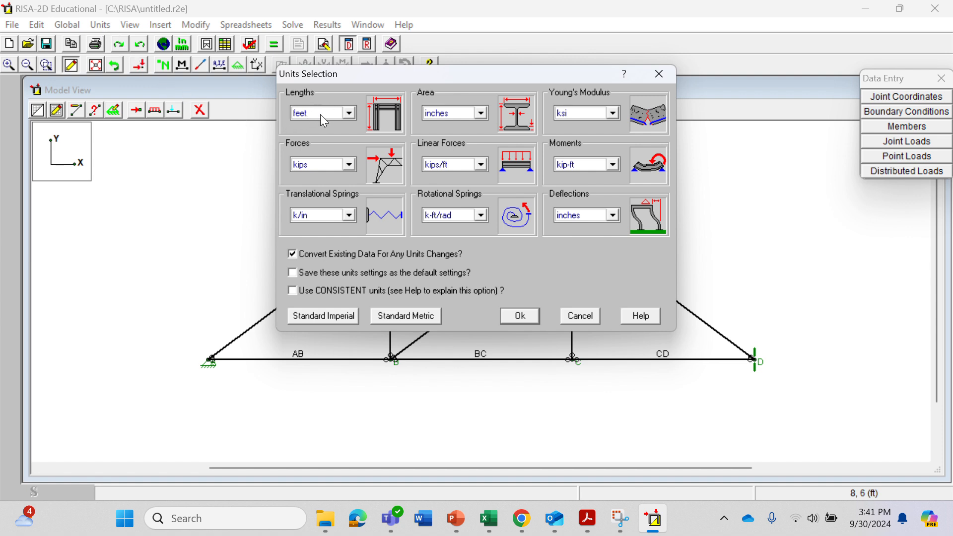
left_click(341, 165)
left_click(334, 185)
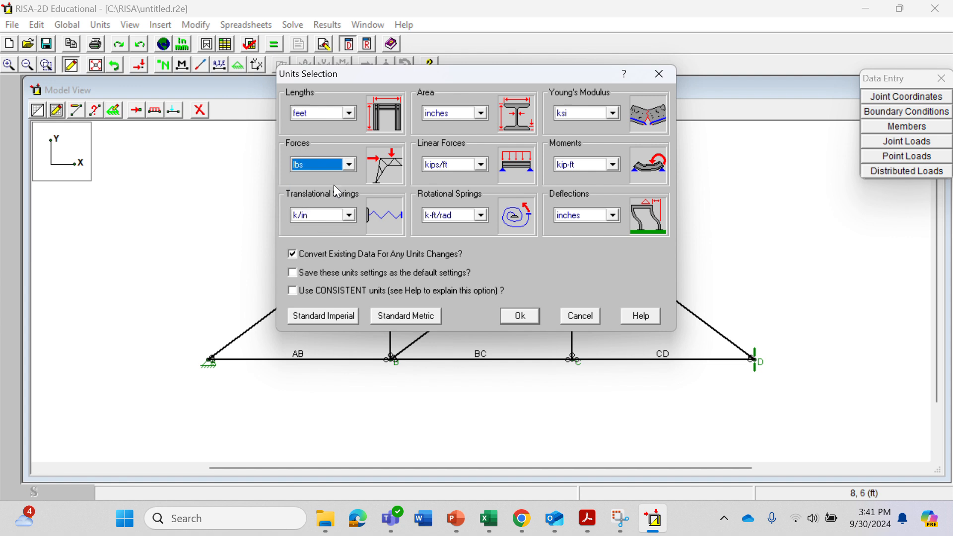
left_click(519, 315)
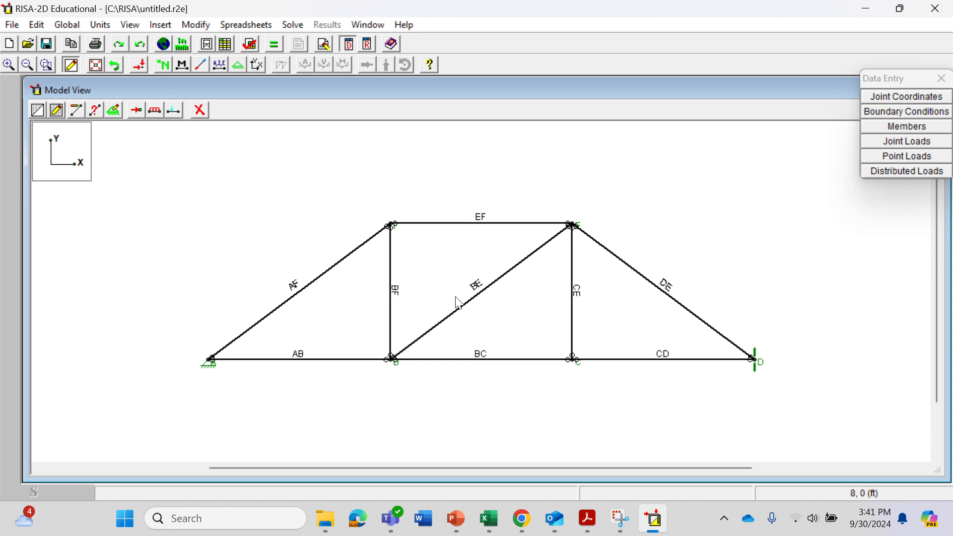
Apply a joint load of -1500 lb in the Y direction at joint B.
left_click(135, 112)
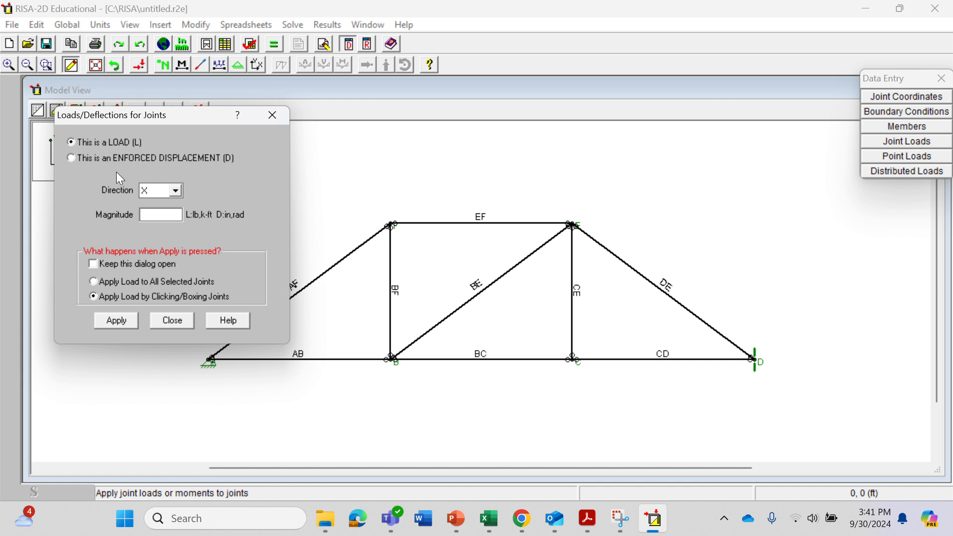
left_click(176, 190)
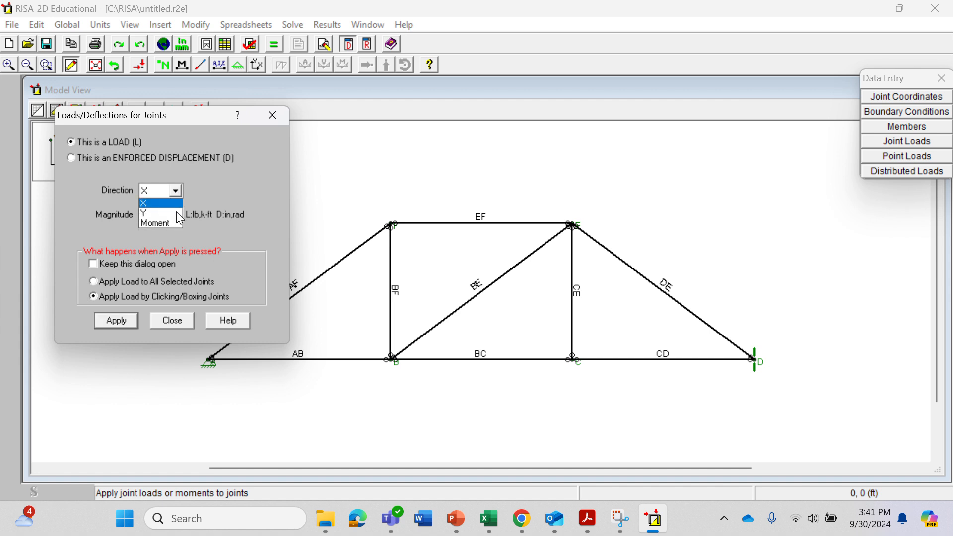
left_click(176, 213)
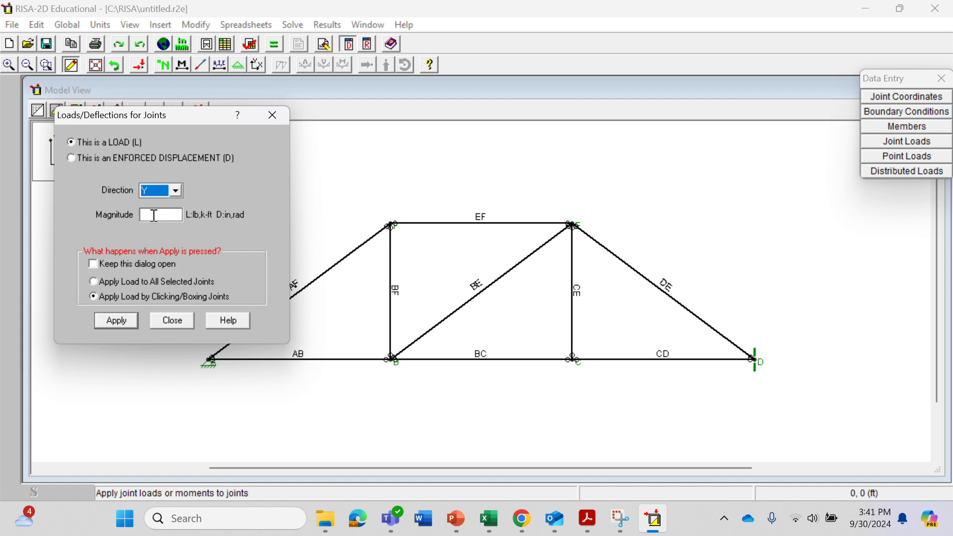
left_click(154, 215)
type("-1500")
left_click(117, 320)
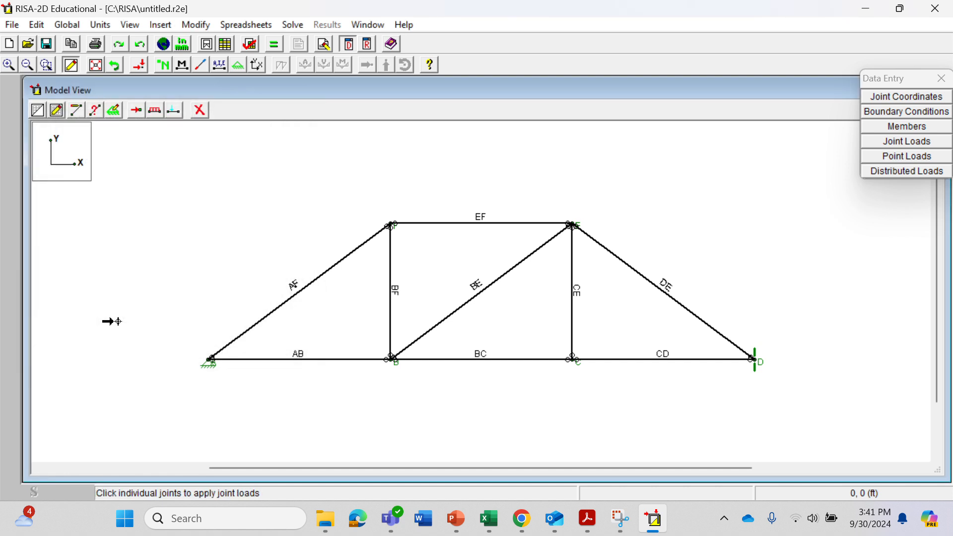
left_click(392, 363)
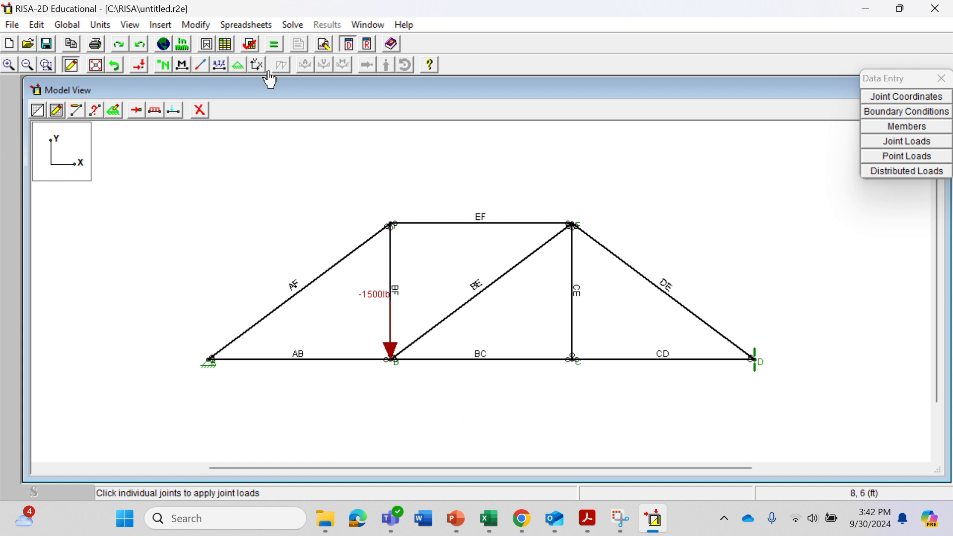
Solve the truss model and show the joint reactions table clear of the truss.
left_click(293, 24)
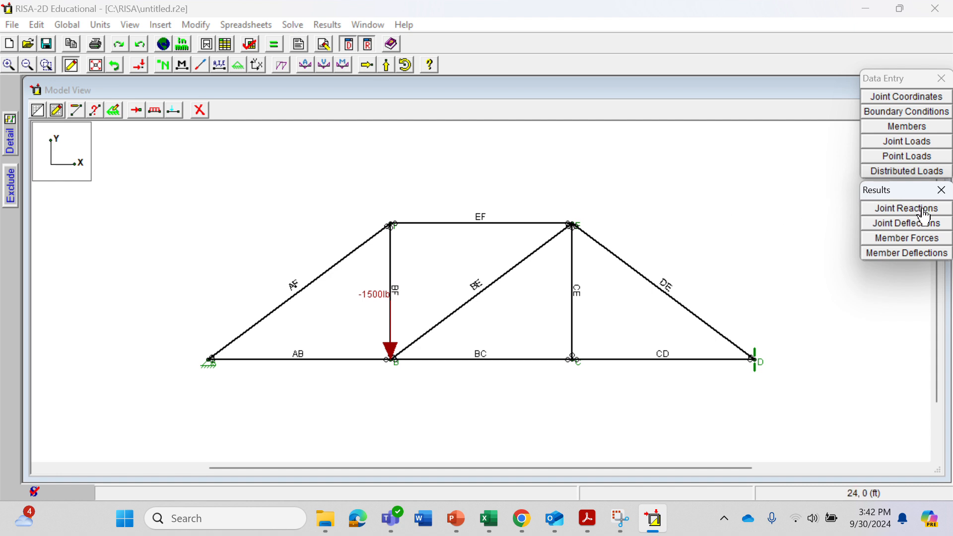
left_click(906, 208)
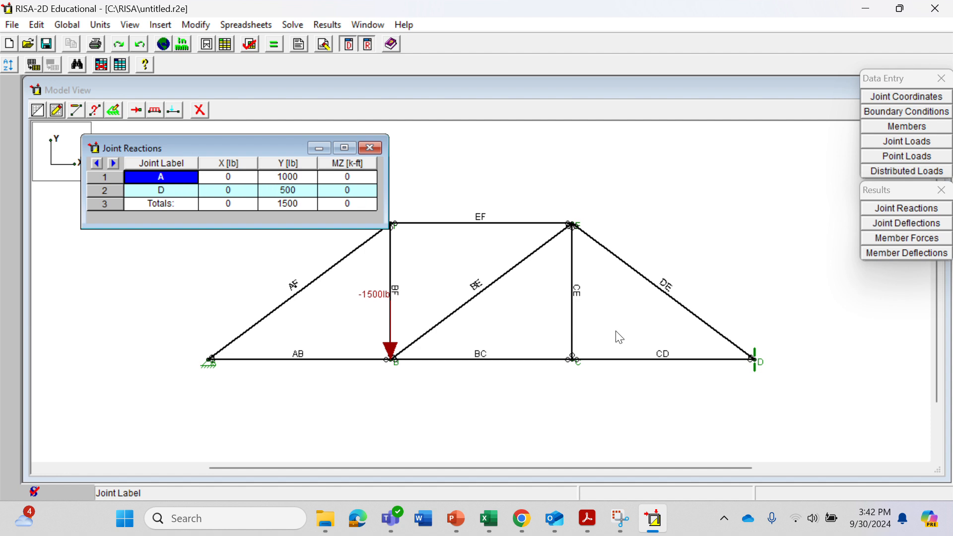
left_click_drag(264, 147, 228, 92)
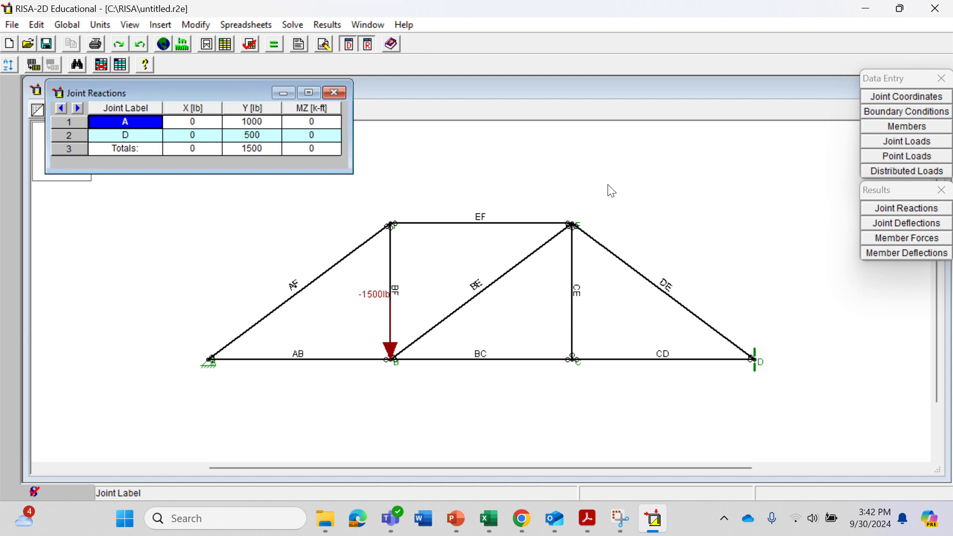
Show the member forces results and move their table beside the truss.
left_click(945, 246)
left_click_drag(297, 161, 236, 133)
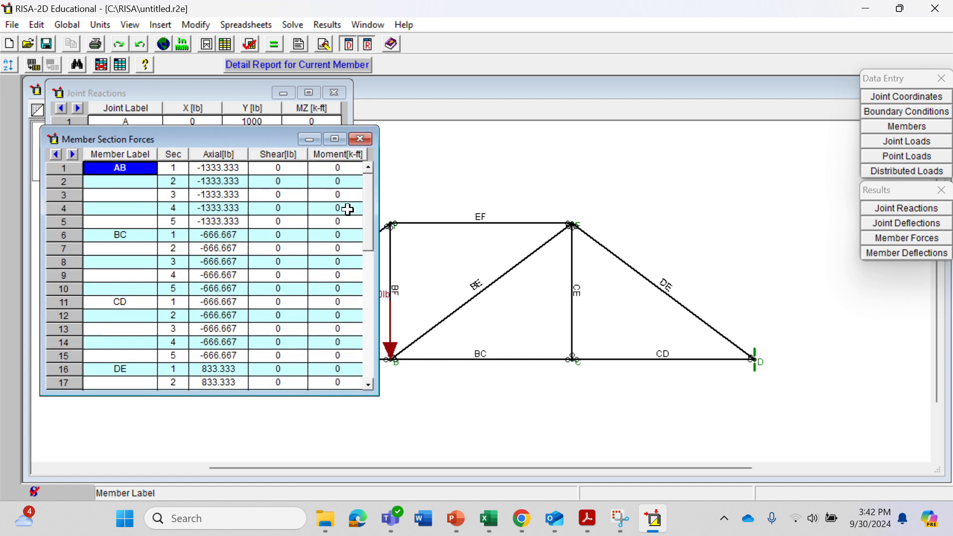
Set the number of sections for member results to 2 in the global parameters and accept clearing the current results.
left_click_drag(367, 201, 377, 178)
mouse_move(366, 217)
left_mouse_down()
mouse_move(376, 340)
mouse_move(378, 204)
left_mouse_up()
left_click(67, 25)
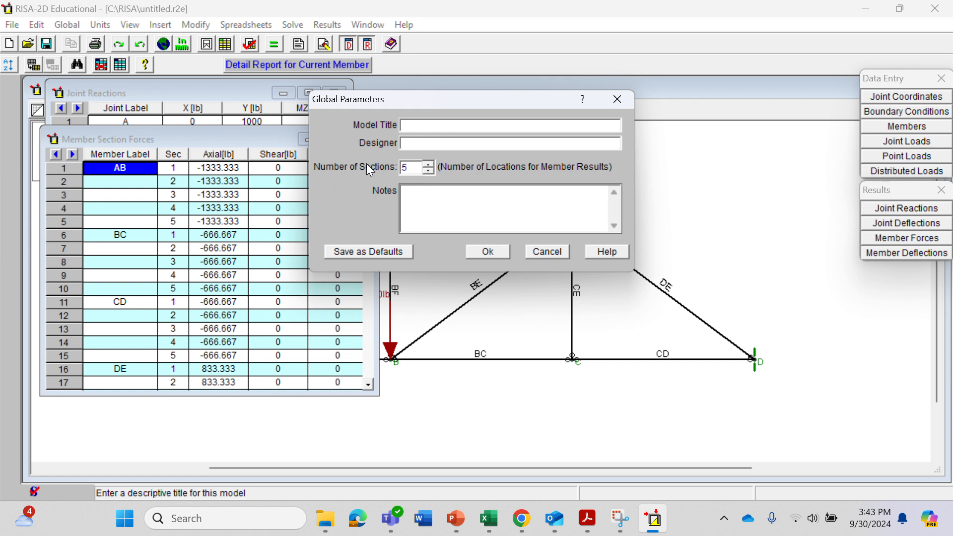
left_click(429, 170)
left_click(429, 171)
left_click(429, 171)
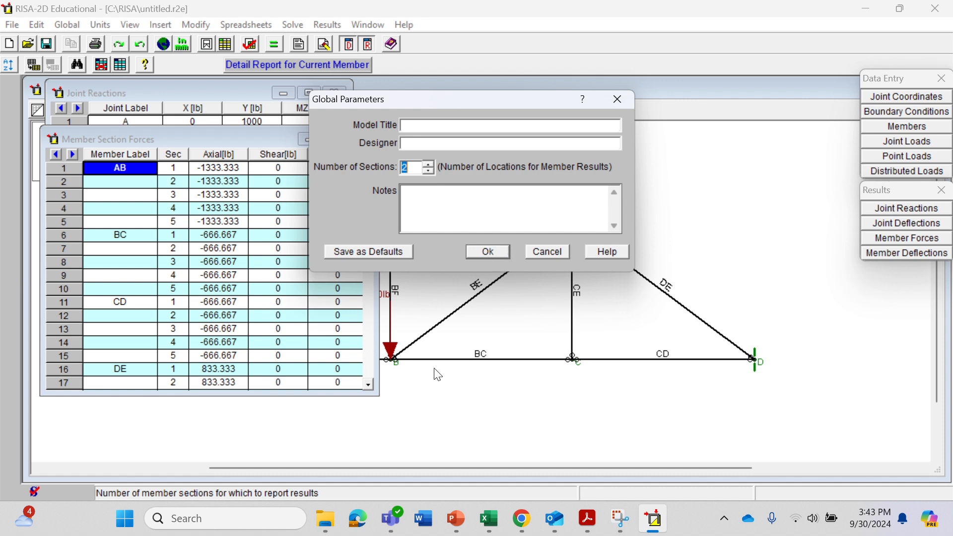
left_click(493, 251)
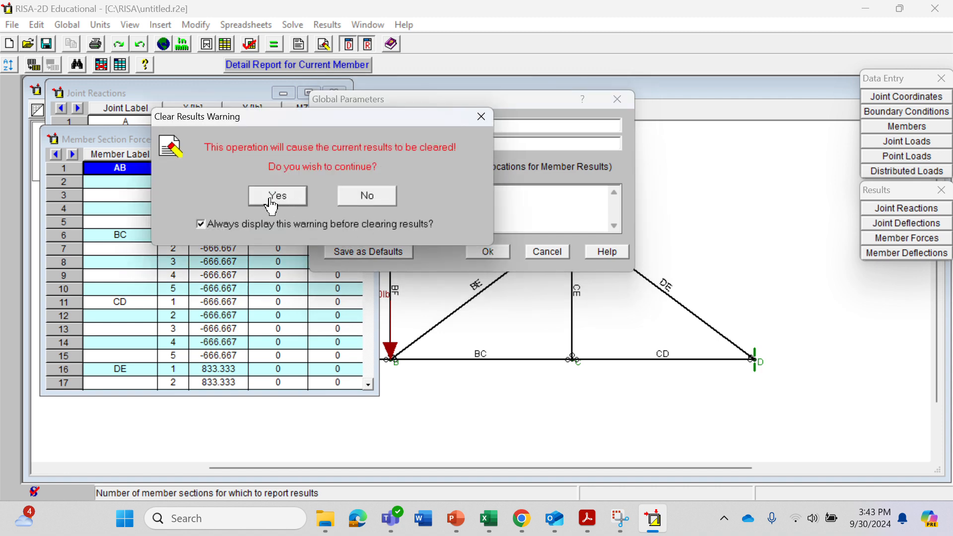
left_click(272, 197)
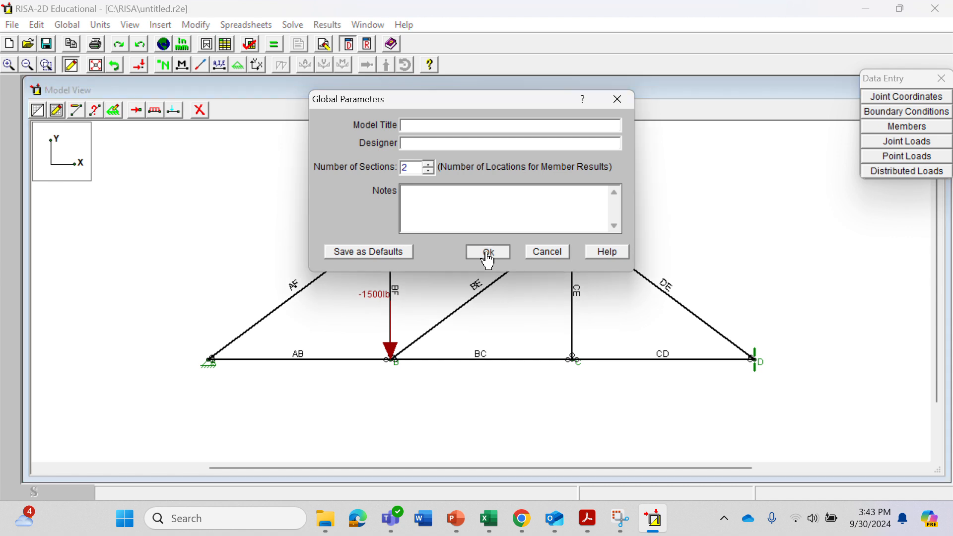
left_click(487, 251)
Solve the truss model again and review the member section forces through member CE.
left_click(295, 25)
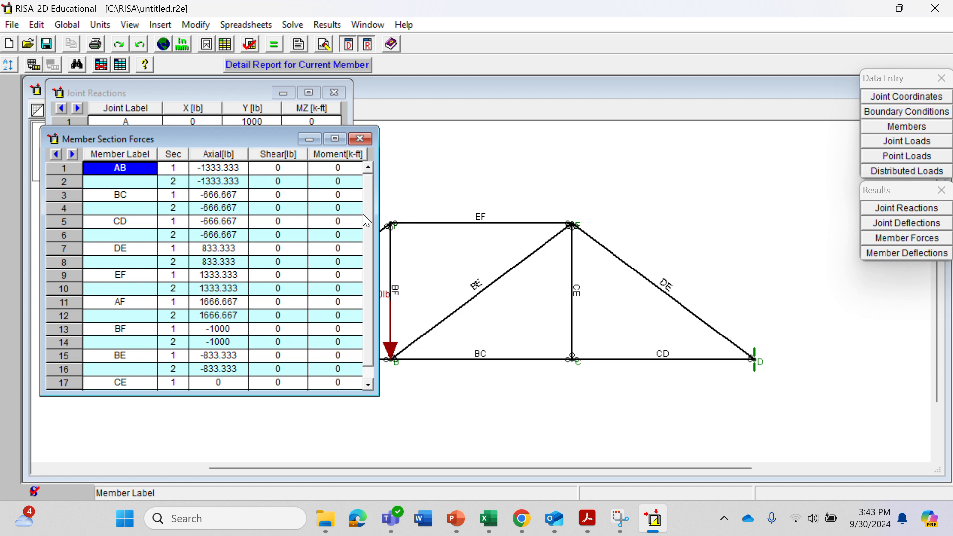
left_click_drag(366, 214, 369, 251)
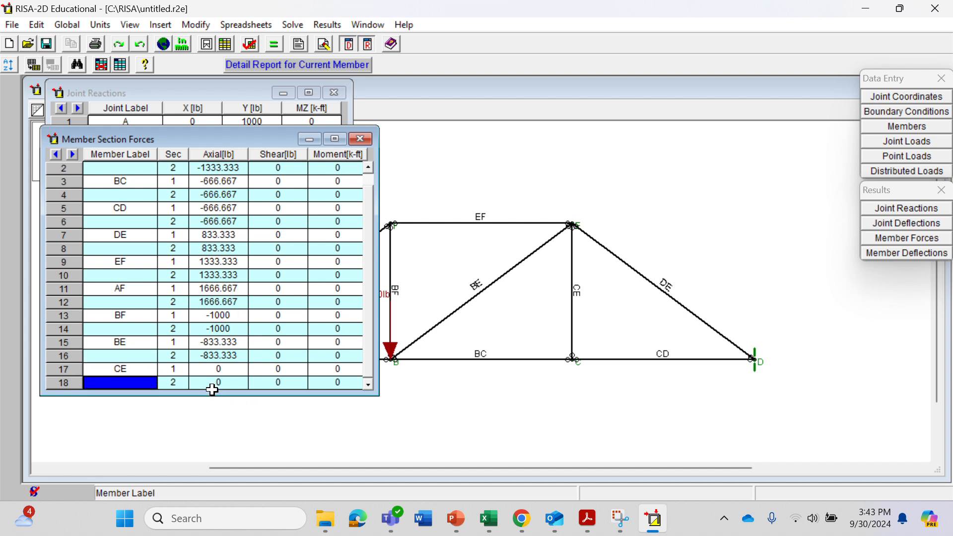
left_click(235, 373)
left_click_drag(233, 382, 231, 371)
left_click(137, 370)
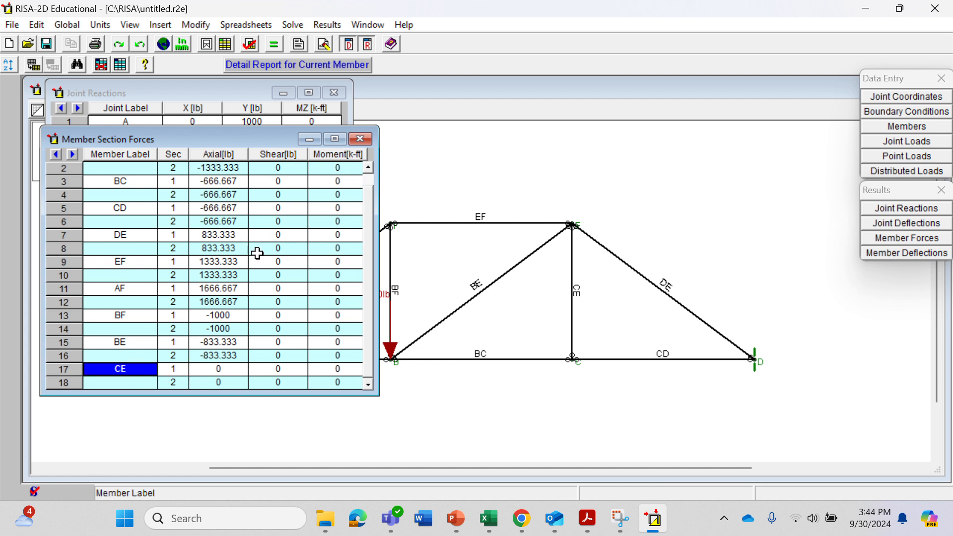
Move the member section forces table clear of the joint reactions and examine the axial forces of all truss members.
left_click_drag(226, 139, 632, 132)
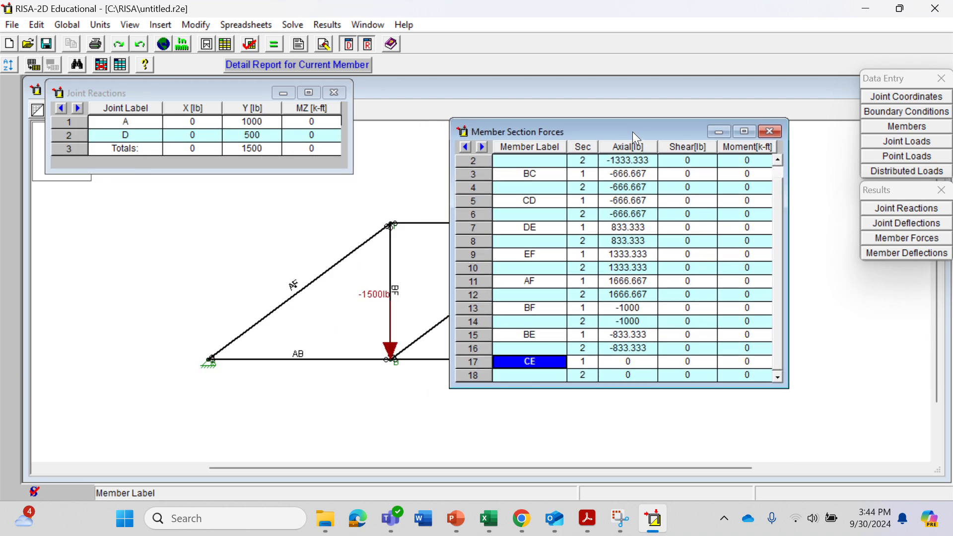
scroll(610, 290, "up", 6)
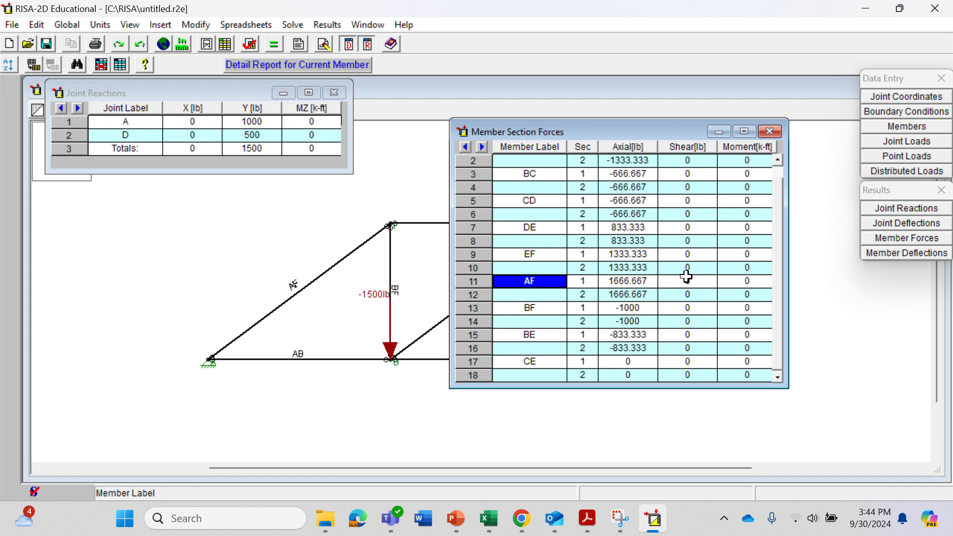
key("Up")
key("Up")
key("Up")
key("Up")
key("Up")
key("Up")
key("Up")
key("Up")
key("Up")
key("Up")
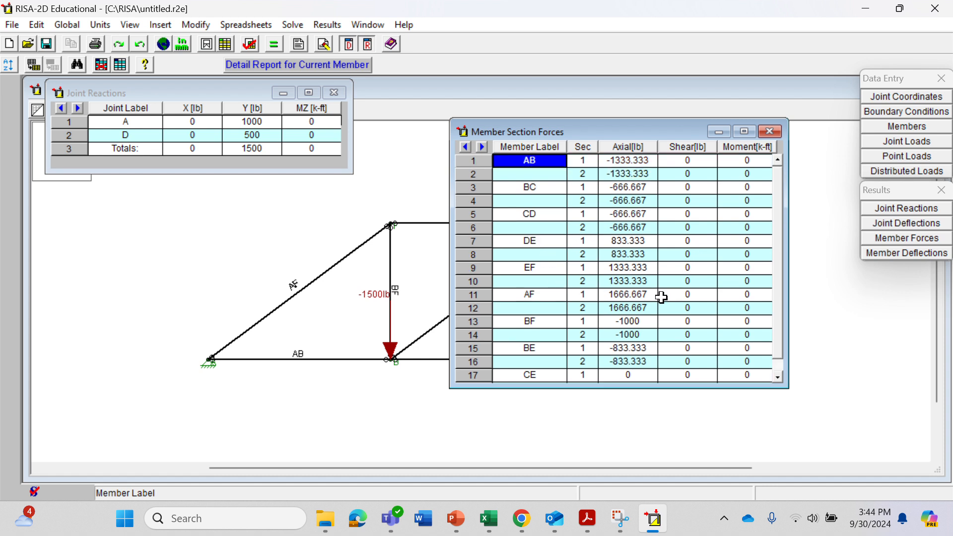
key("Down")
key("Down")
key("Down")
key("Down")
key("Down")
key("Down")
key("Down")
key("Down")
key("Down")
key("Down")
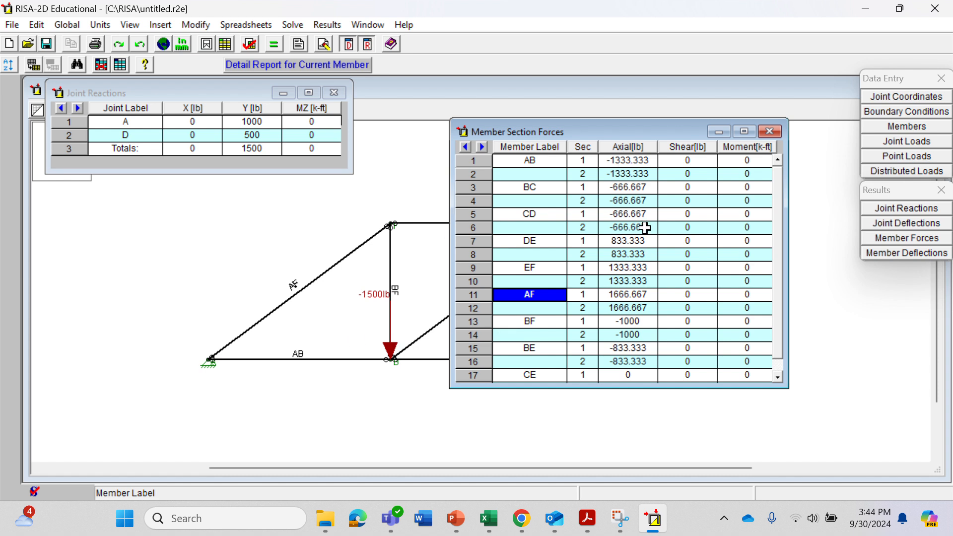
key("Up")
key("Up")
key("Up")
key("Up")
key("Up")
key("Up")
key("Up")
key("Up")
key("Up")
key("Up")
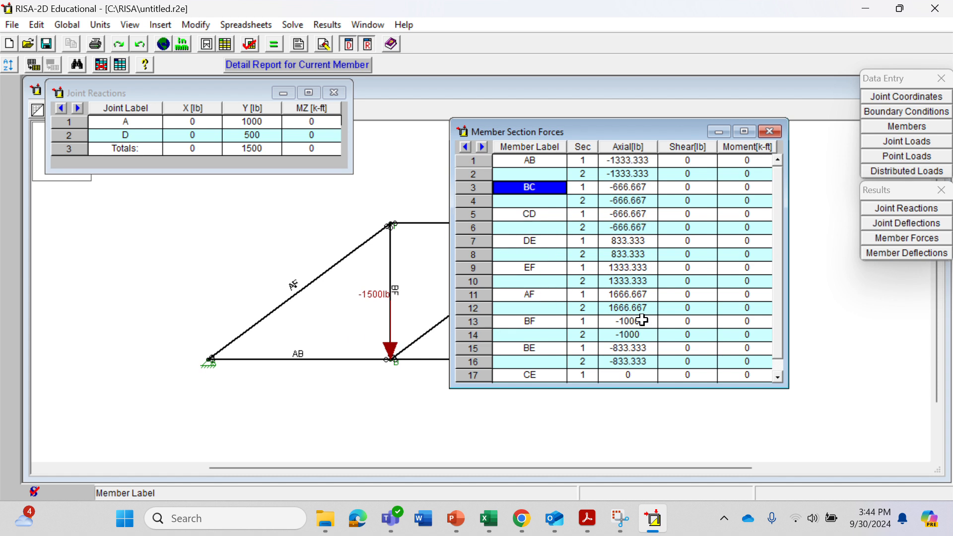
key("Down")
key("Down")
key("Down")
key("Down")
key("Down")
key("Down")
key("Down")
key("Down")
key("Down")
key("Down")
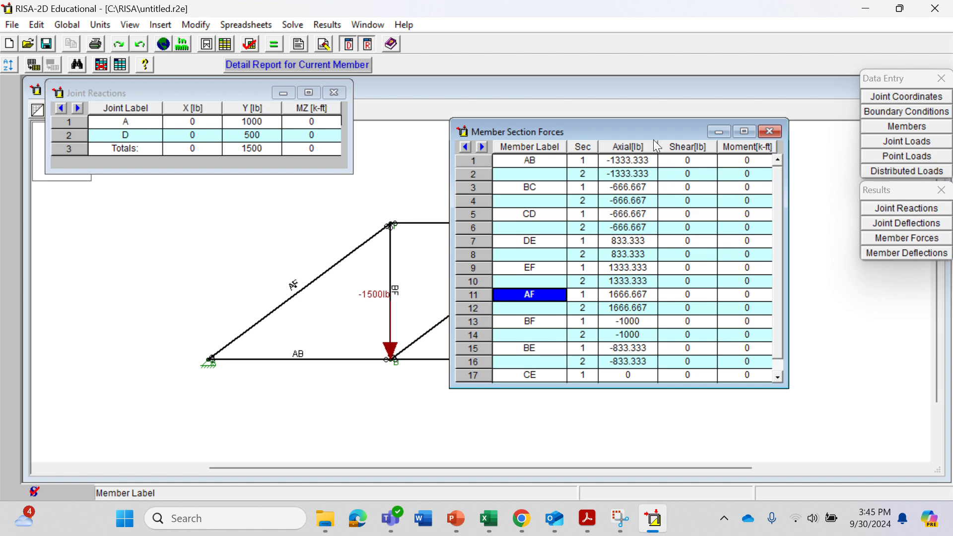
Close the member section forces and joint reactions tables, leaving only the model view open.
left_click(640, 227)
left_click_drag(653, 132, 228, 112)
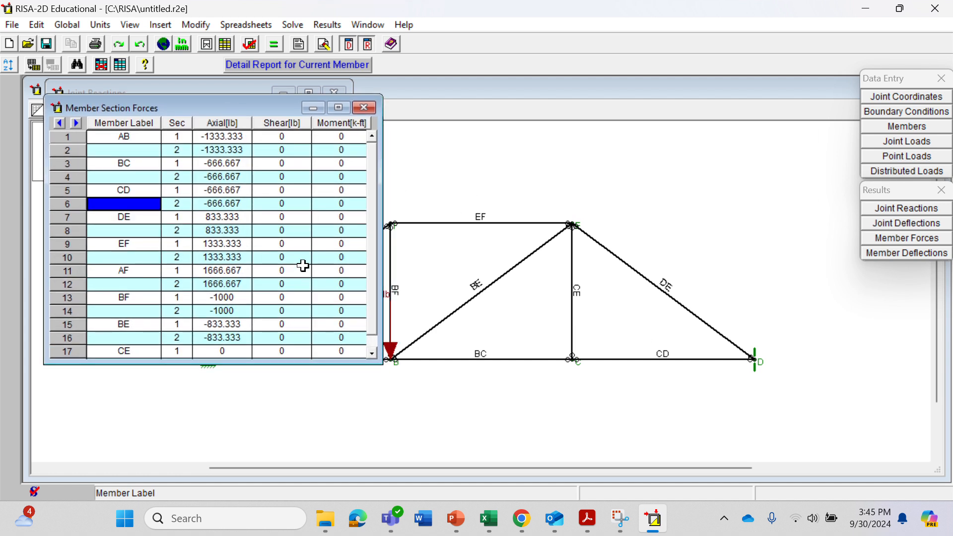
key("ctrl+Home")
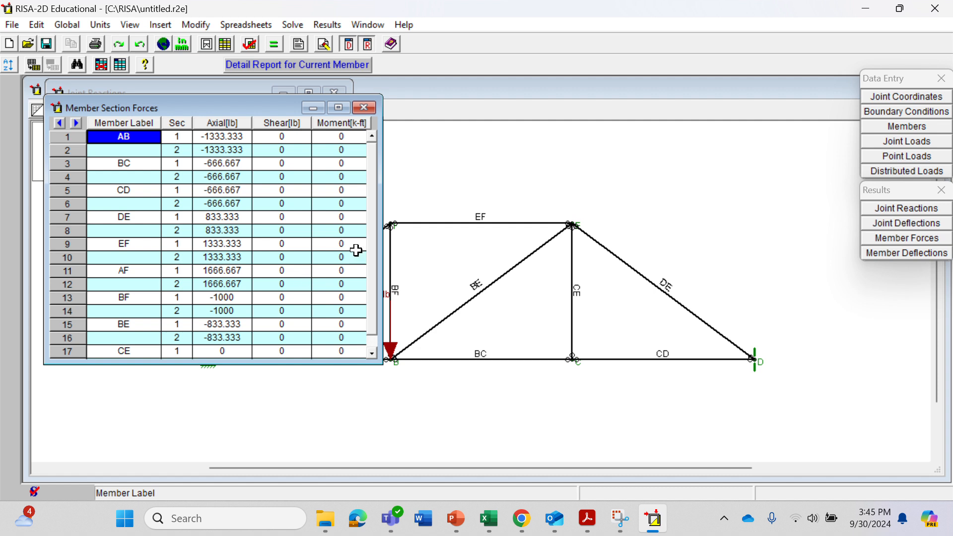
left_click(373, 105)
left_click(334, 94)
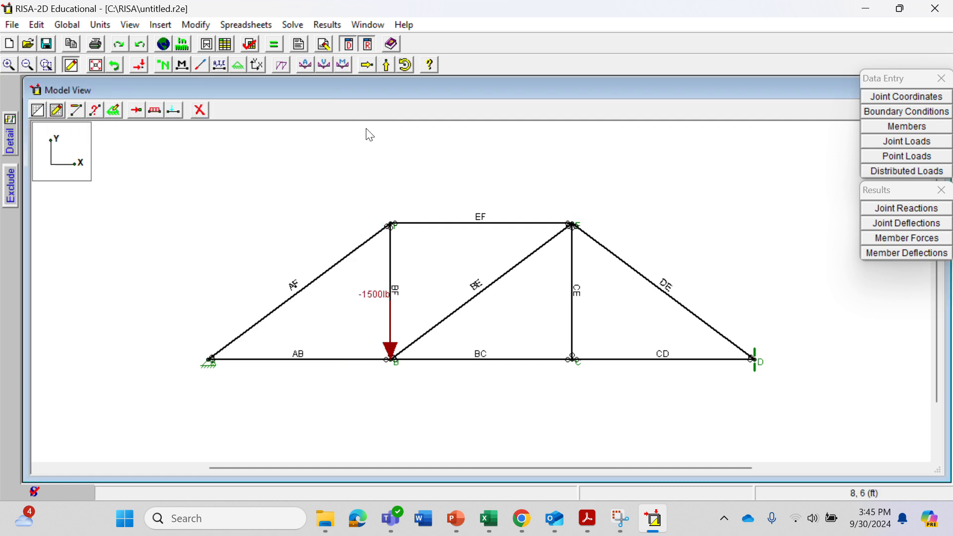